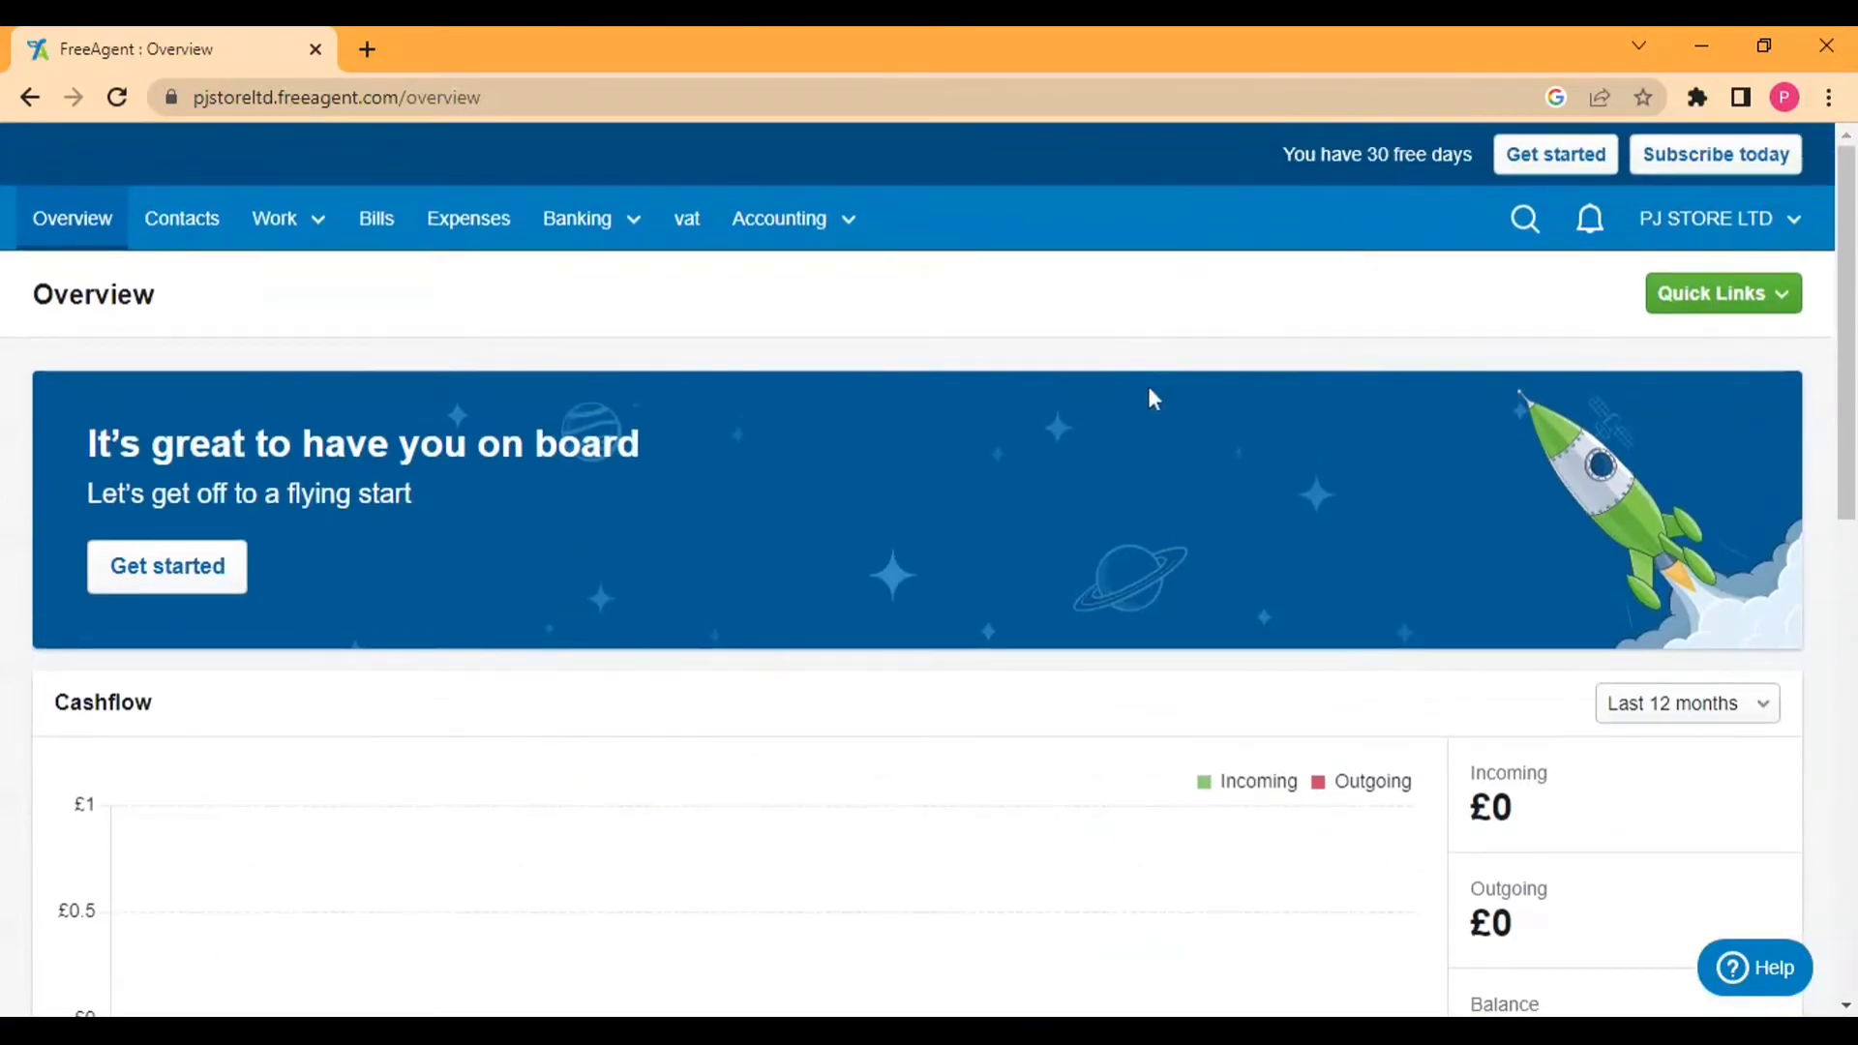
# Open the account settings page and load Company Details in a separate browser tab
pyautogui.click(1790, 219)
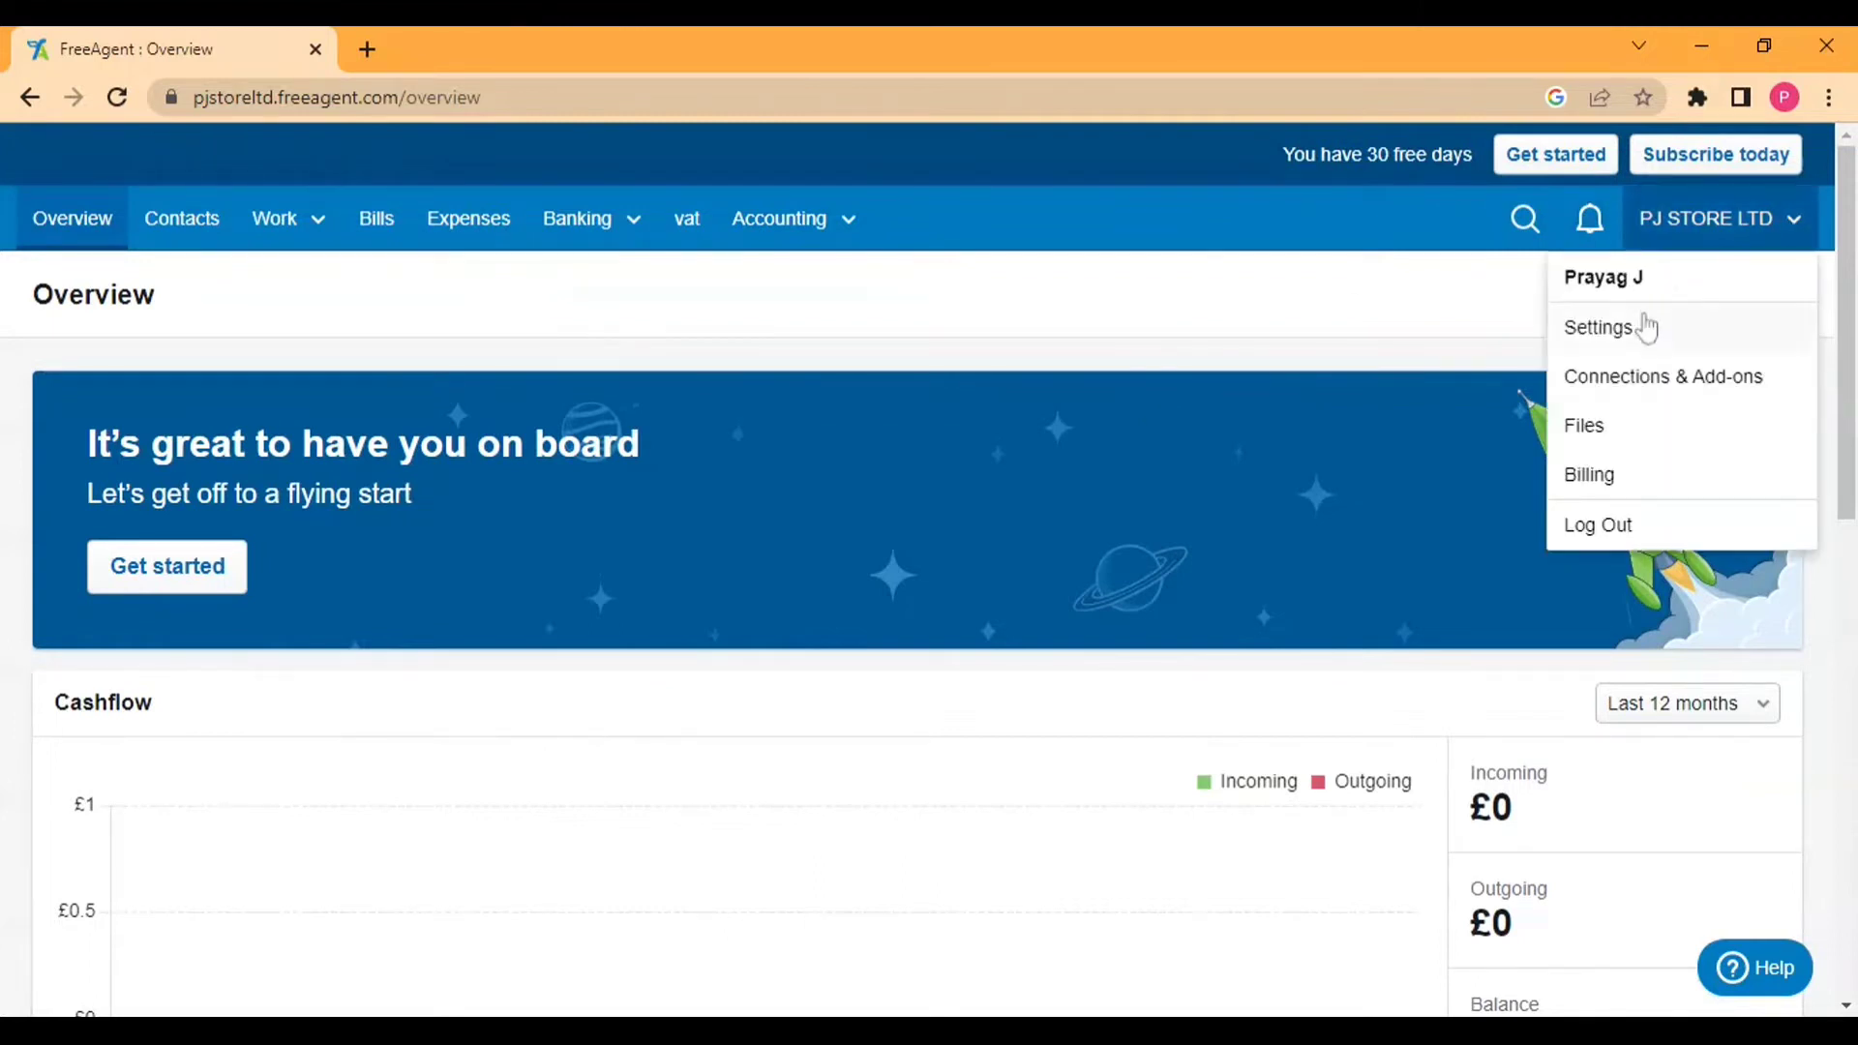
pyautogui.click(1645, 334)
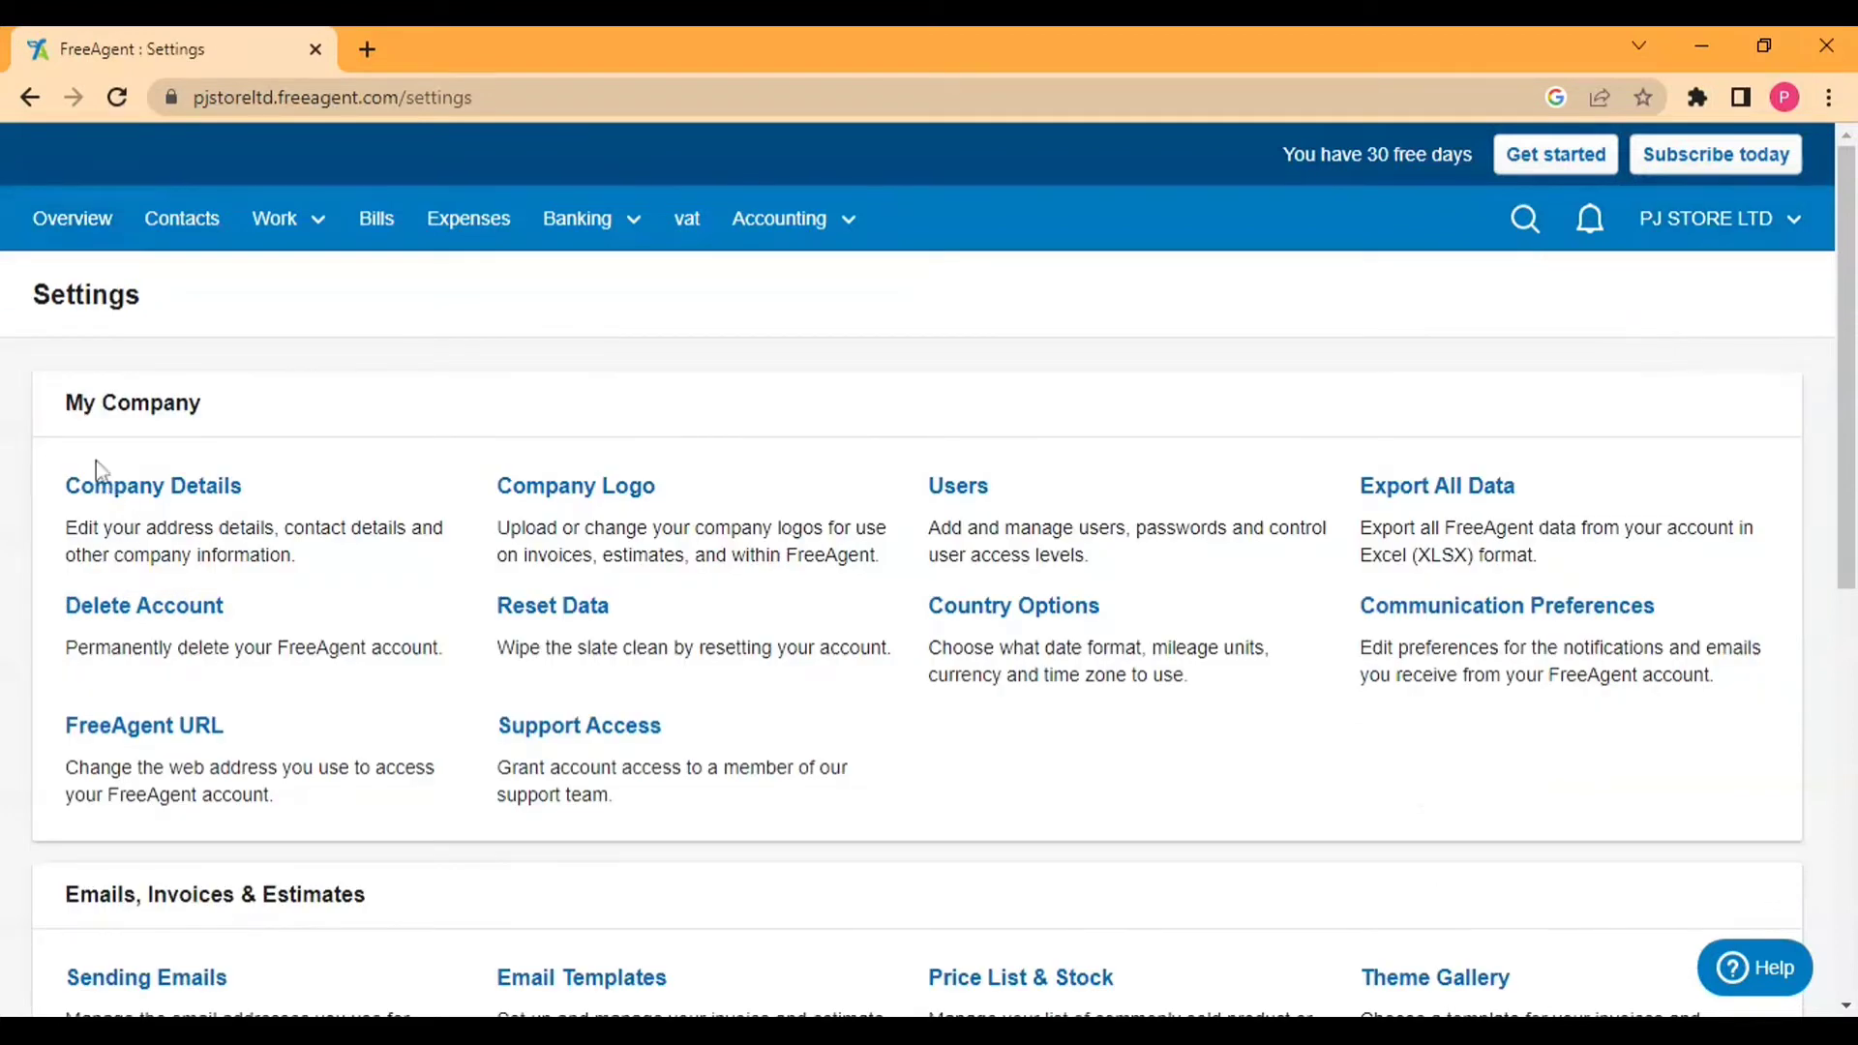
pyautogui.scroll(-8, 97, 470)
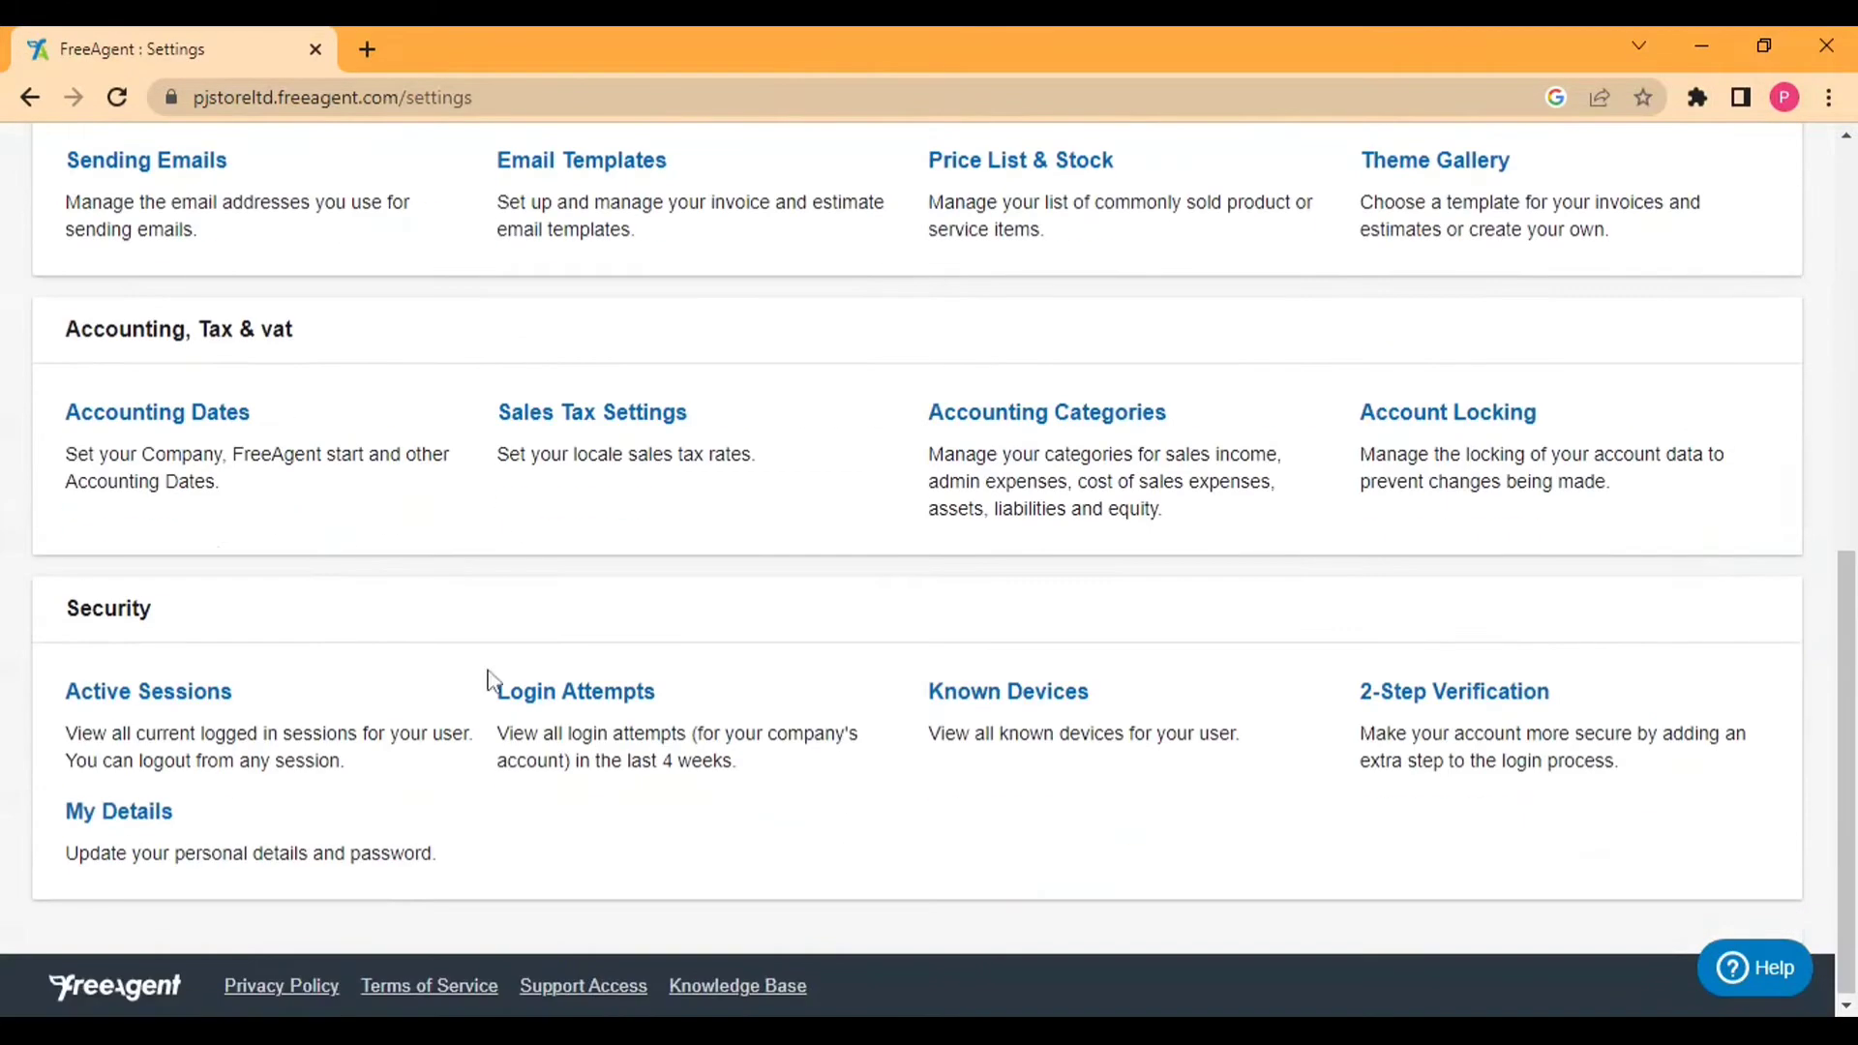
pyautogui.scroll(8, 402, 552)
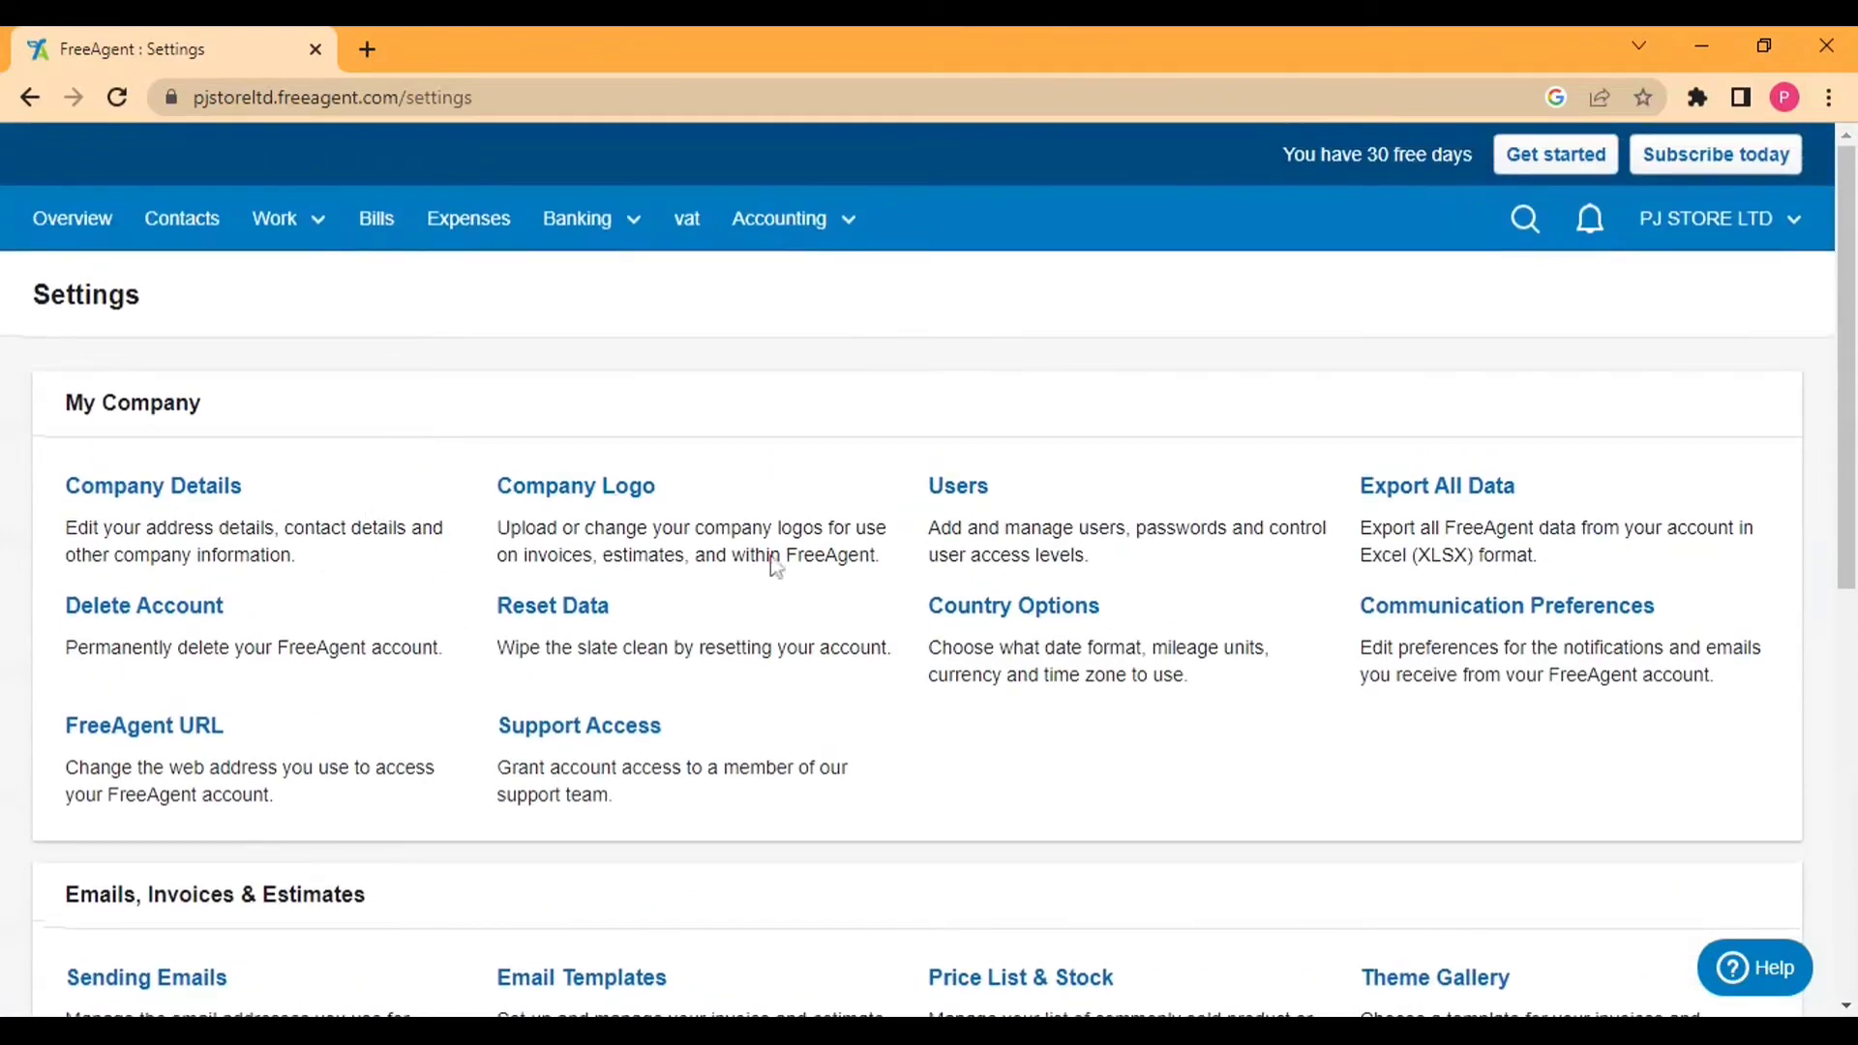
pyautogui.middleClick(131, 503)
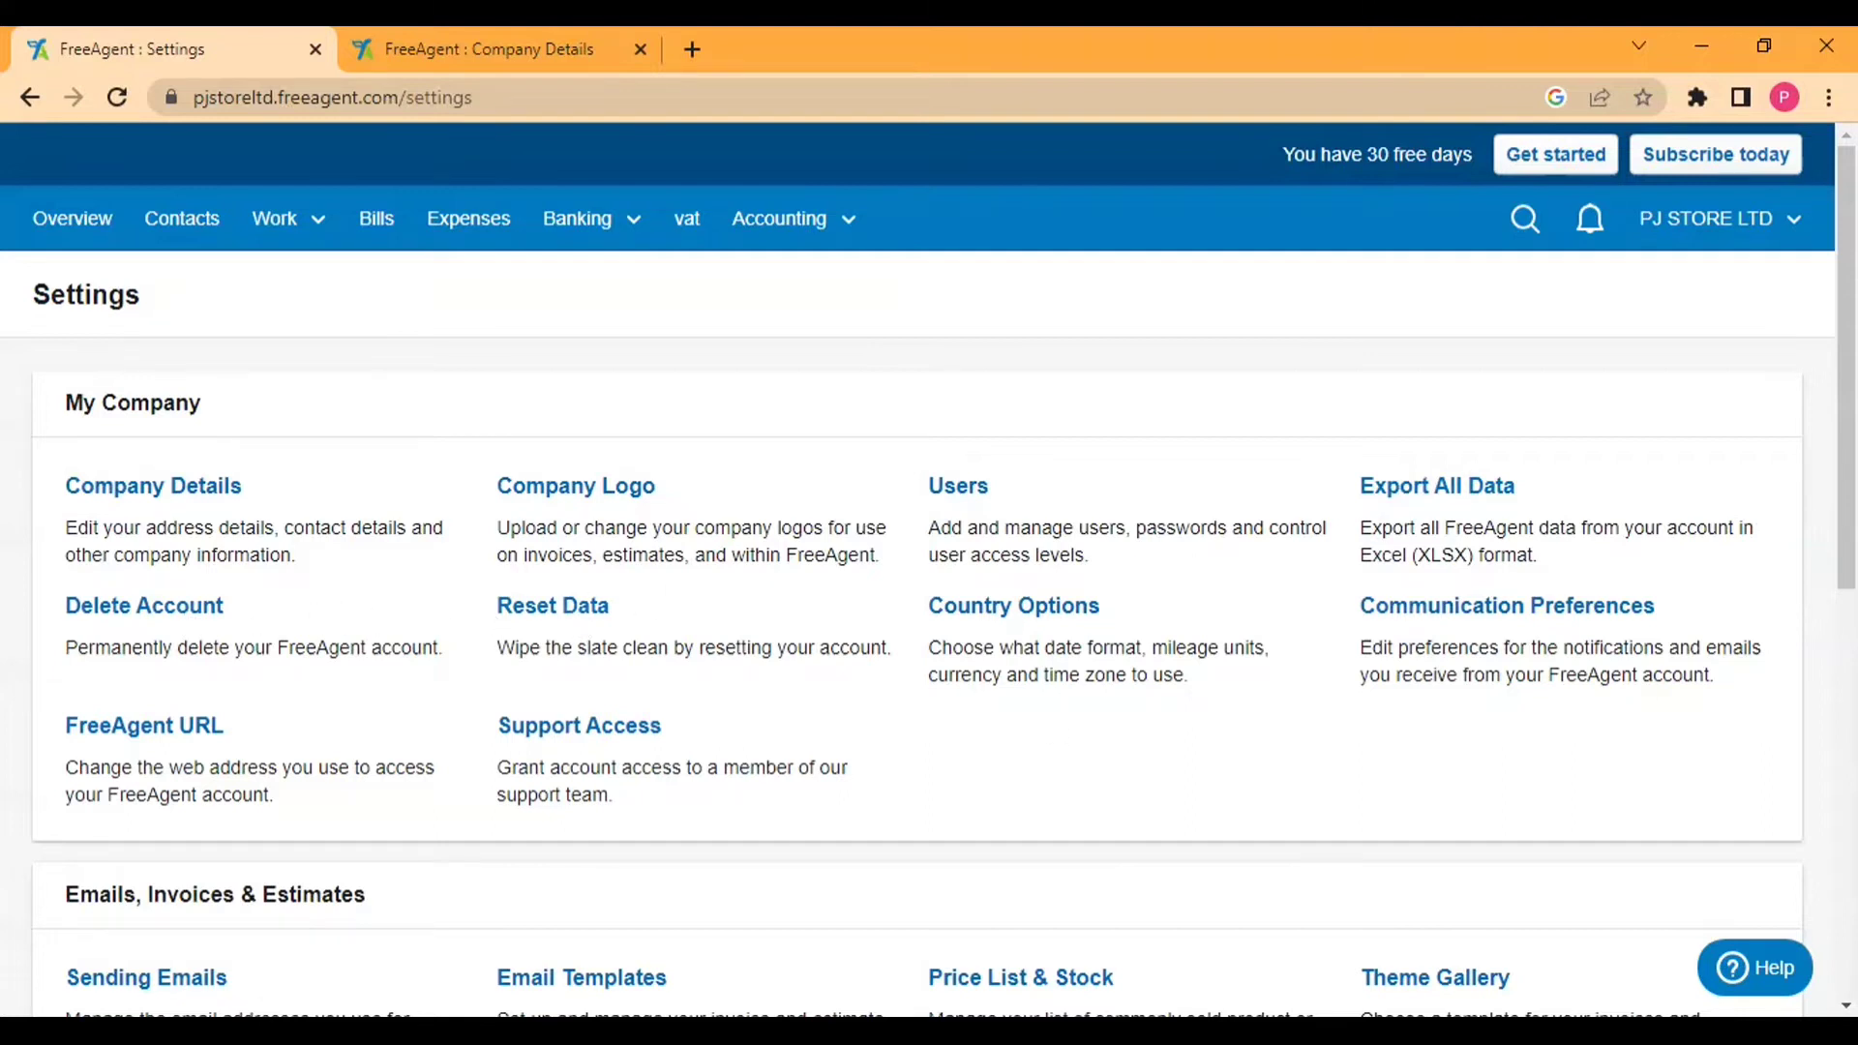
# Open Accounting Dates, Sales Tax Settings and Accounting Categories from the settings page, each in its own browser tab
pyautogui.moveTo(1045, 648); pyautogui.dragTo(1186, 648)
pyautogui.moveTo(929, 675); pyautogui.dragTo(1130, 675)
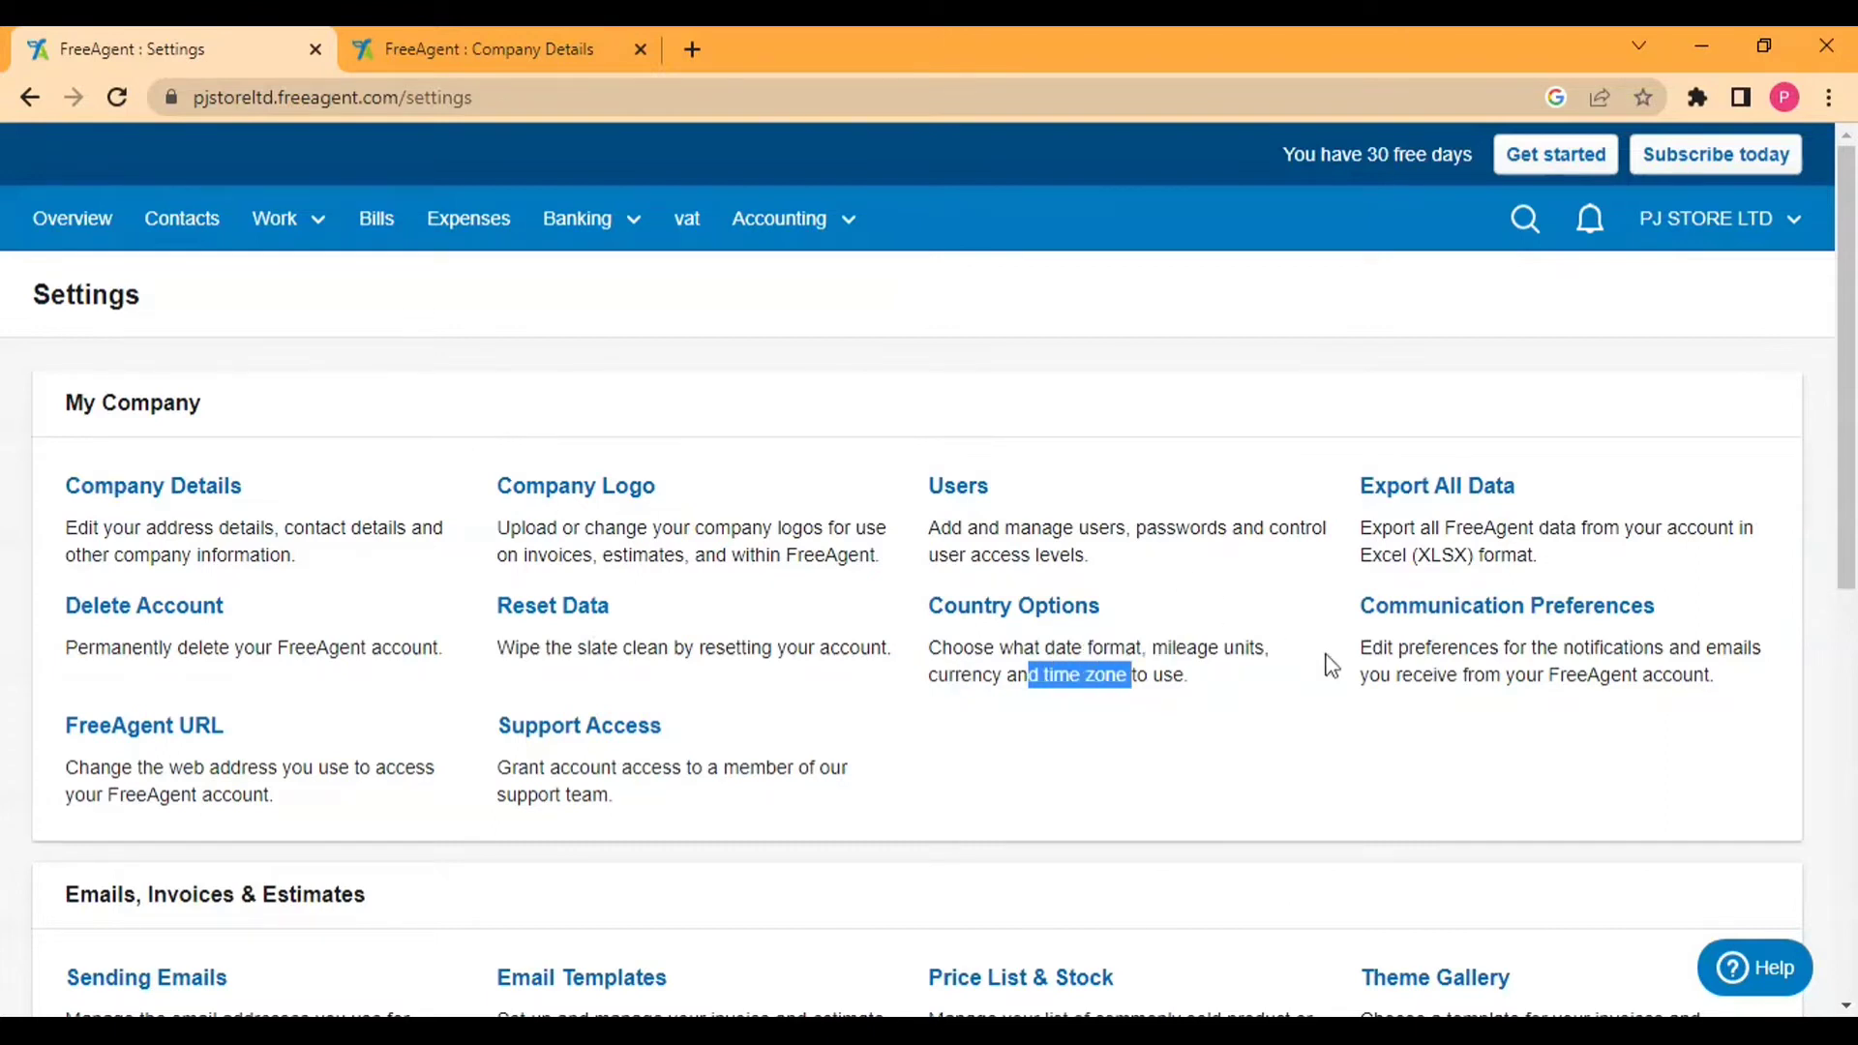
pyautogui.scroll(-1, 526, 636)
pyautogui.scroll(-2, 525, 636)
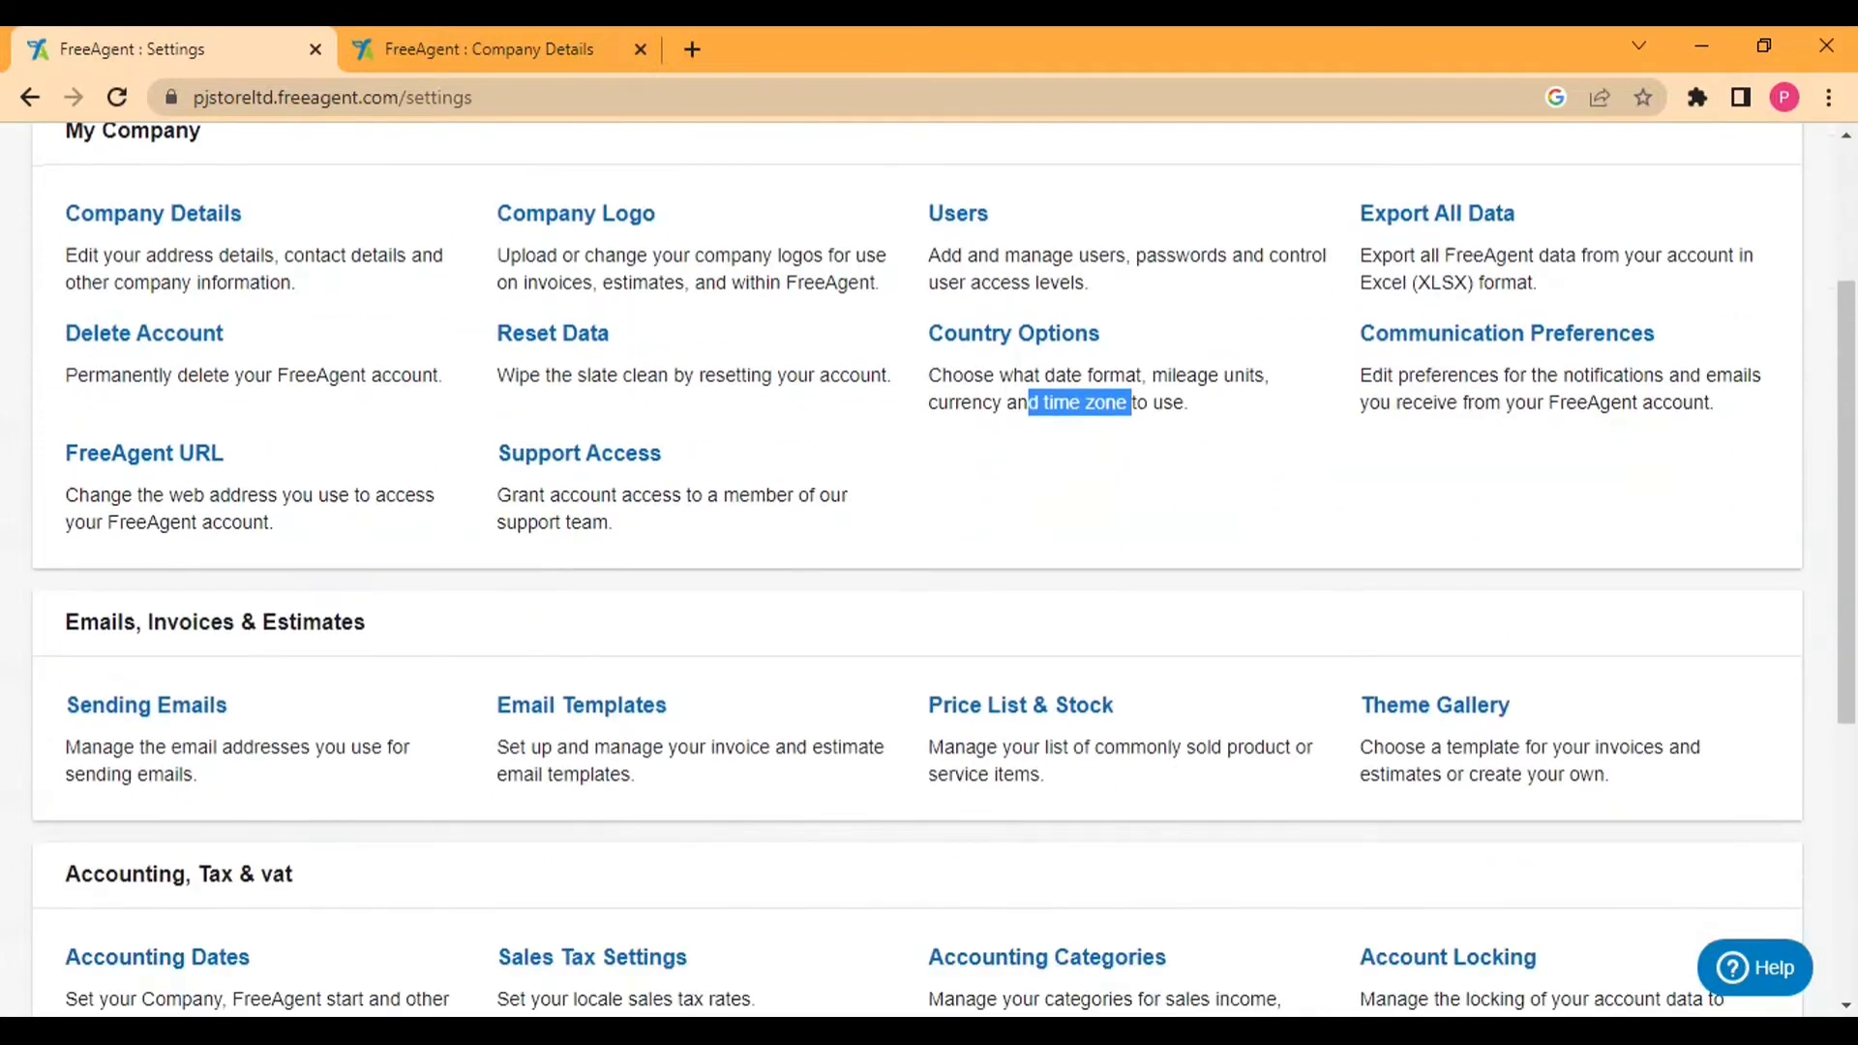
pyautogui.scroll(-1, 484, 525)
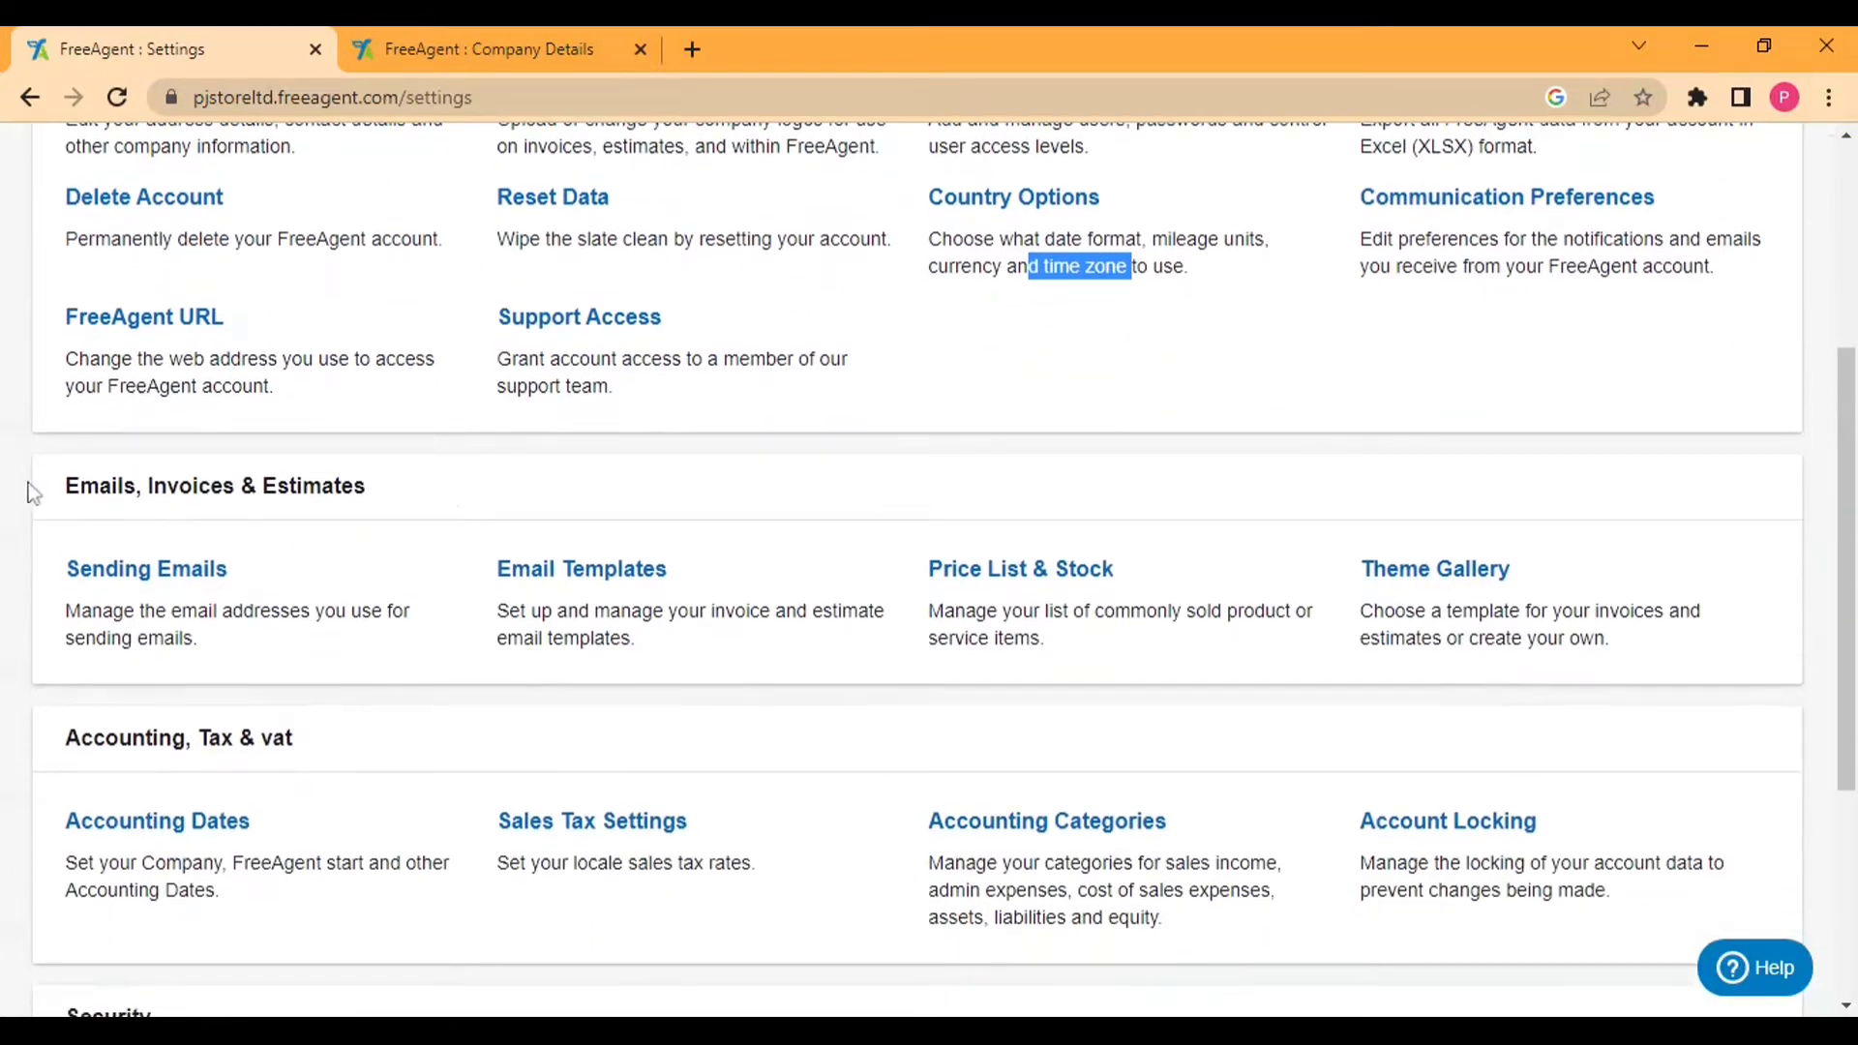
pyautogui.moveTo(65, 486); pyautogui.dragTo(322, 486)
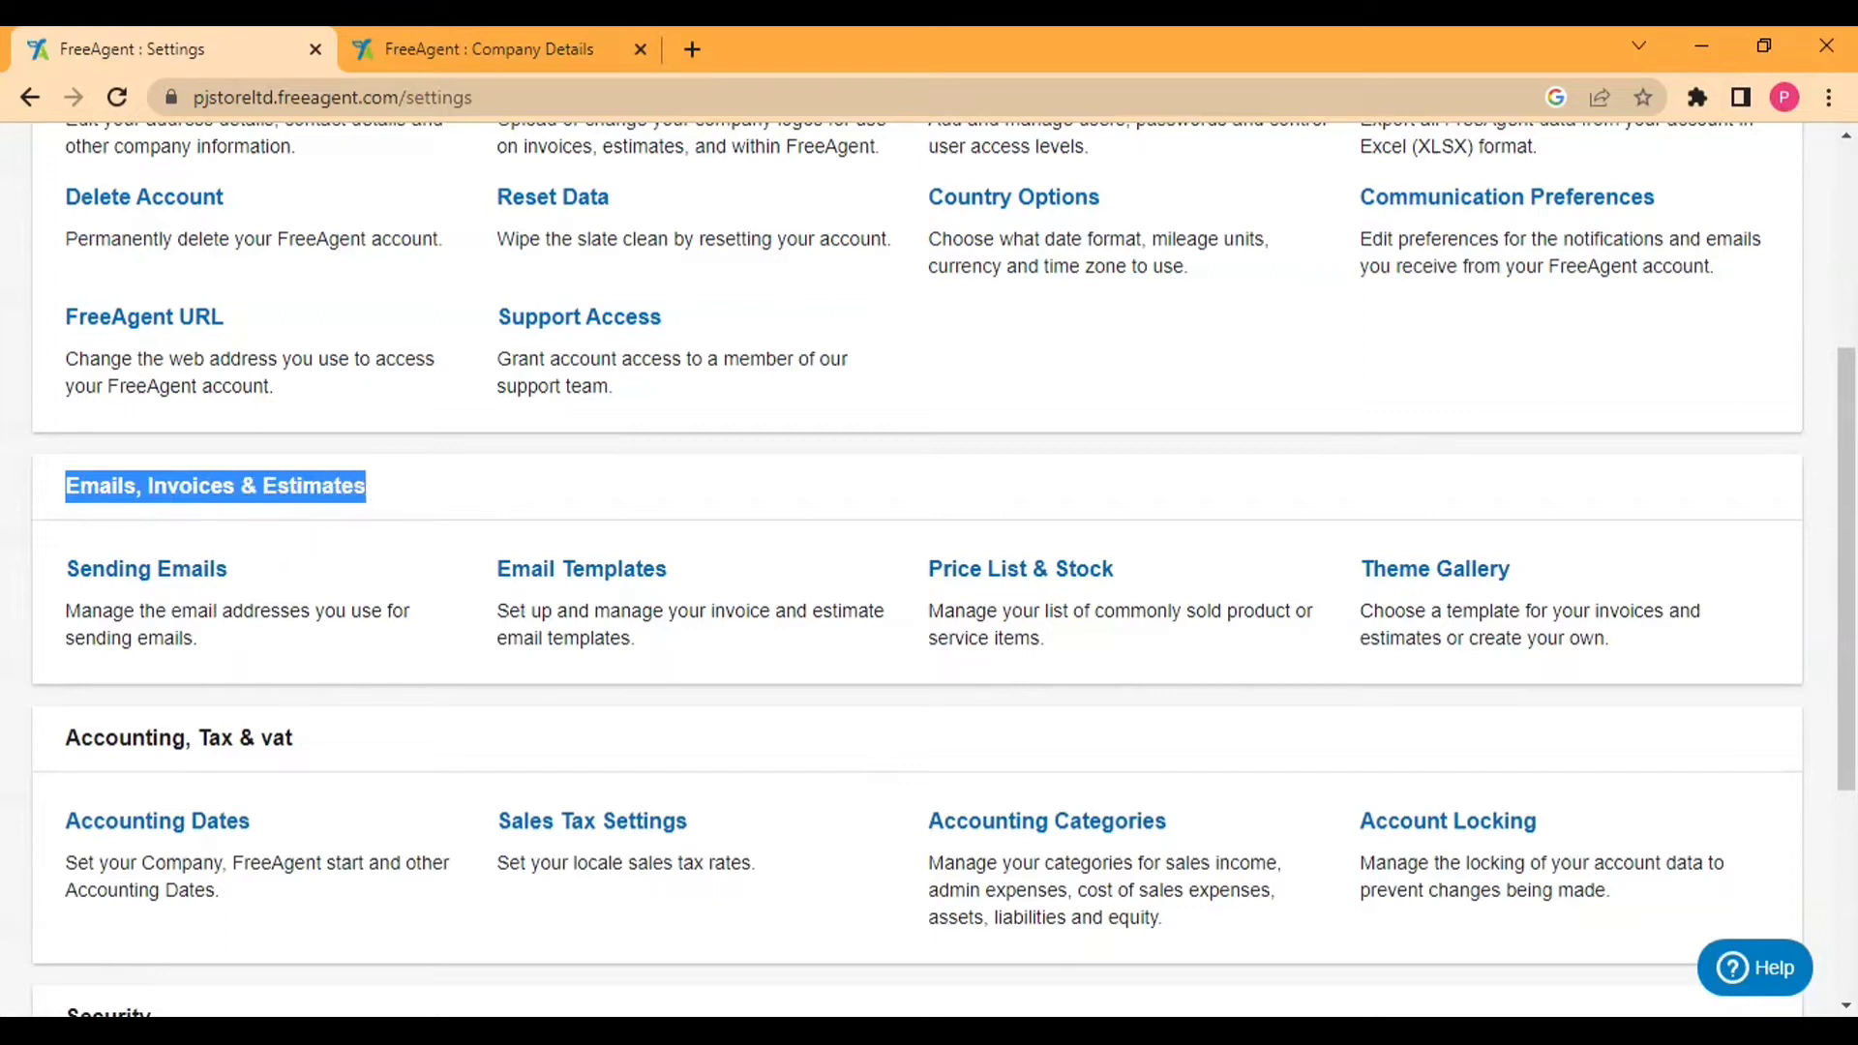
pyautogui.scroll(-2, 996, 527)
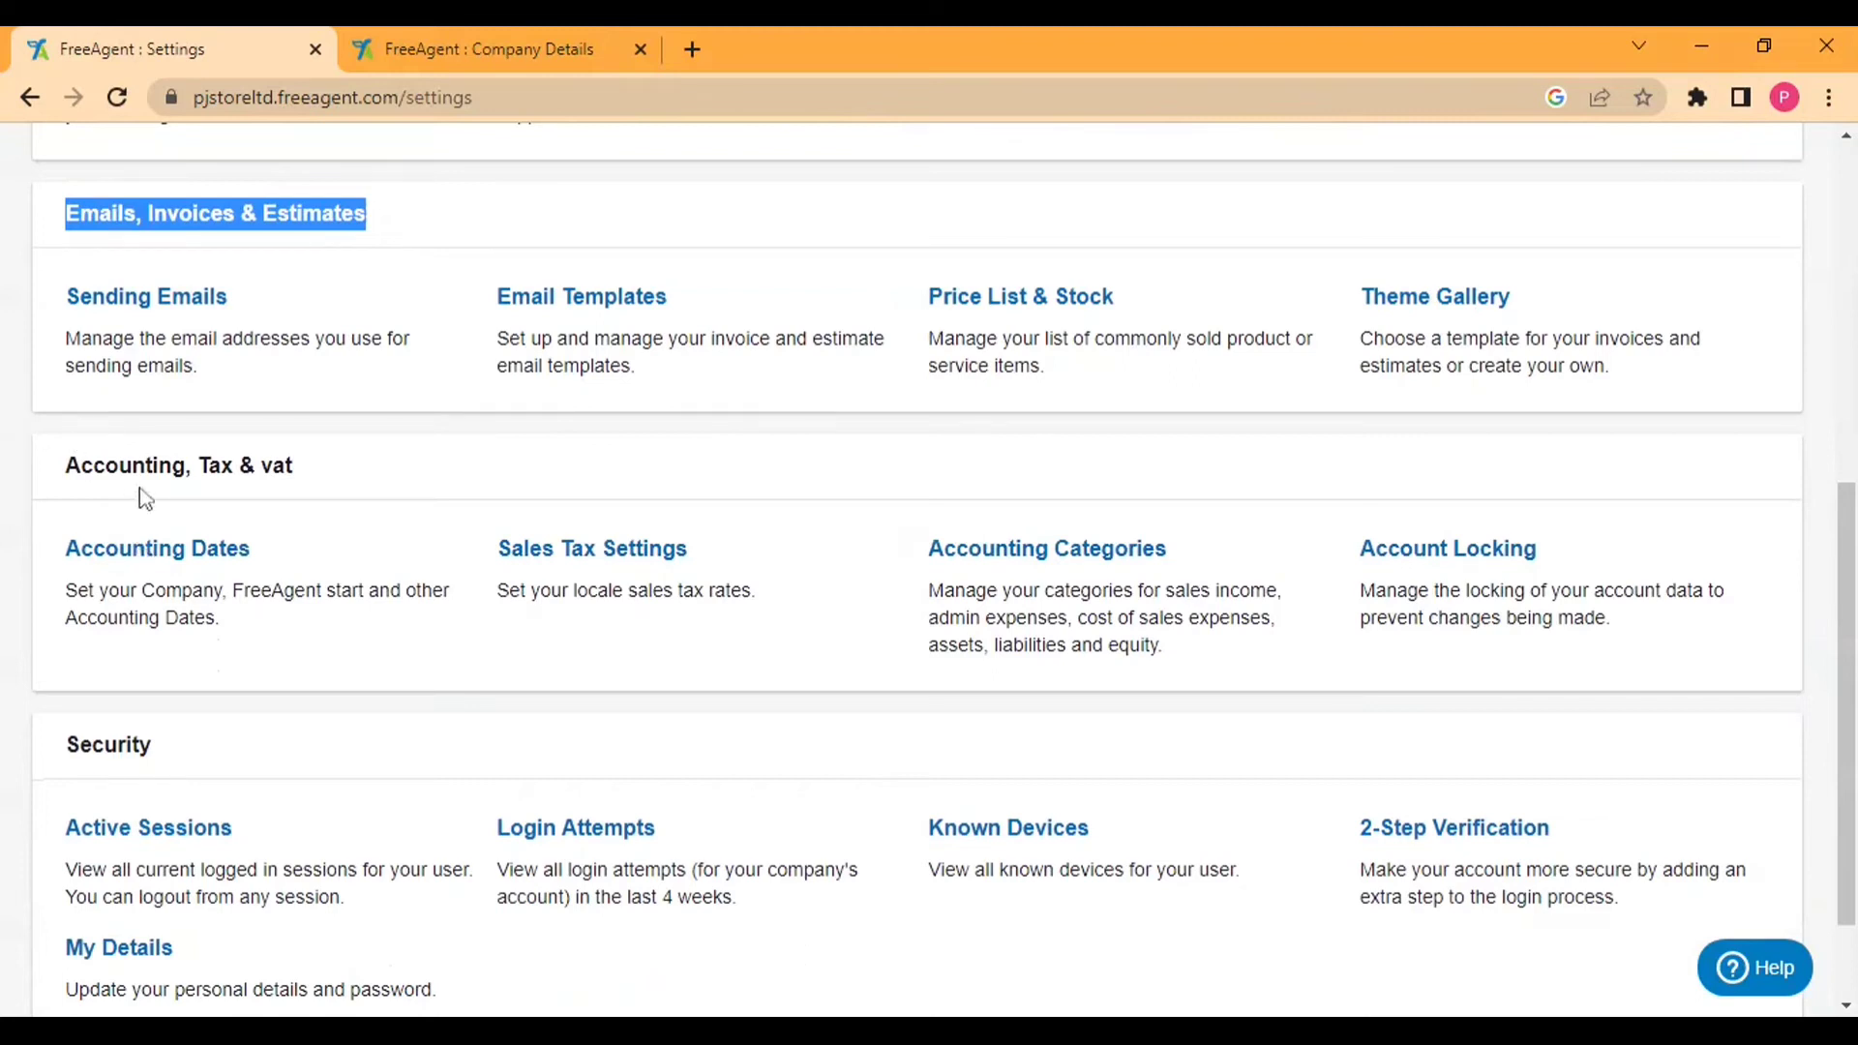
pyautogui.middleClick(136, 564)
pyautogui.middleClick(588, 565)
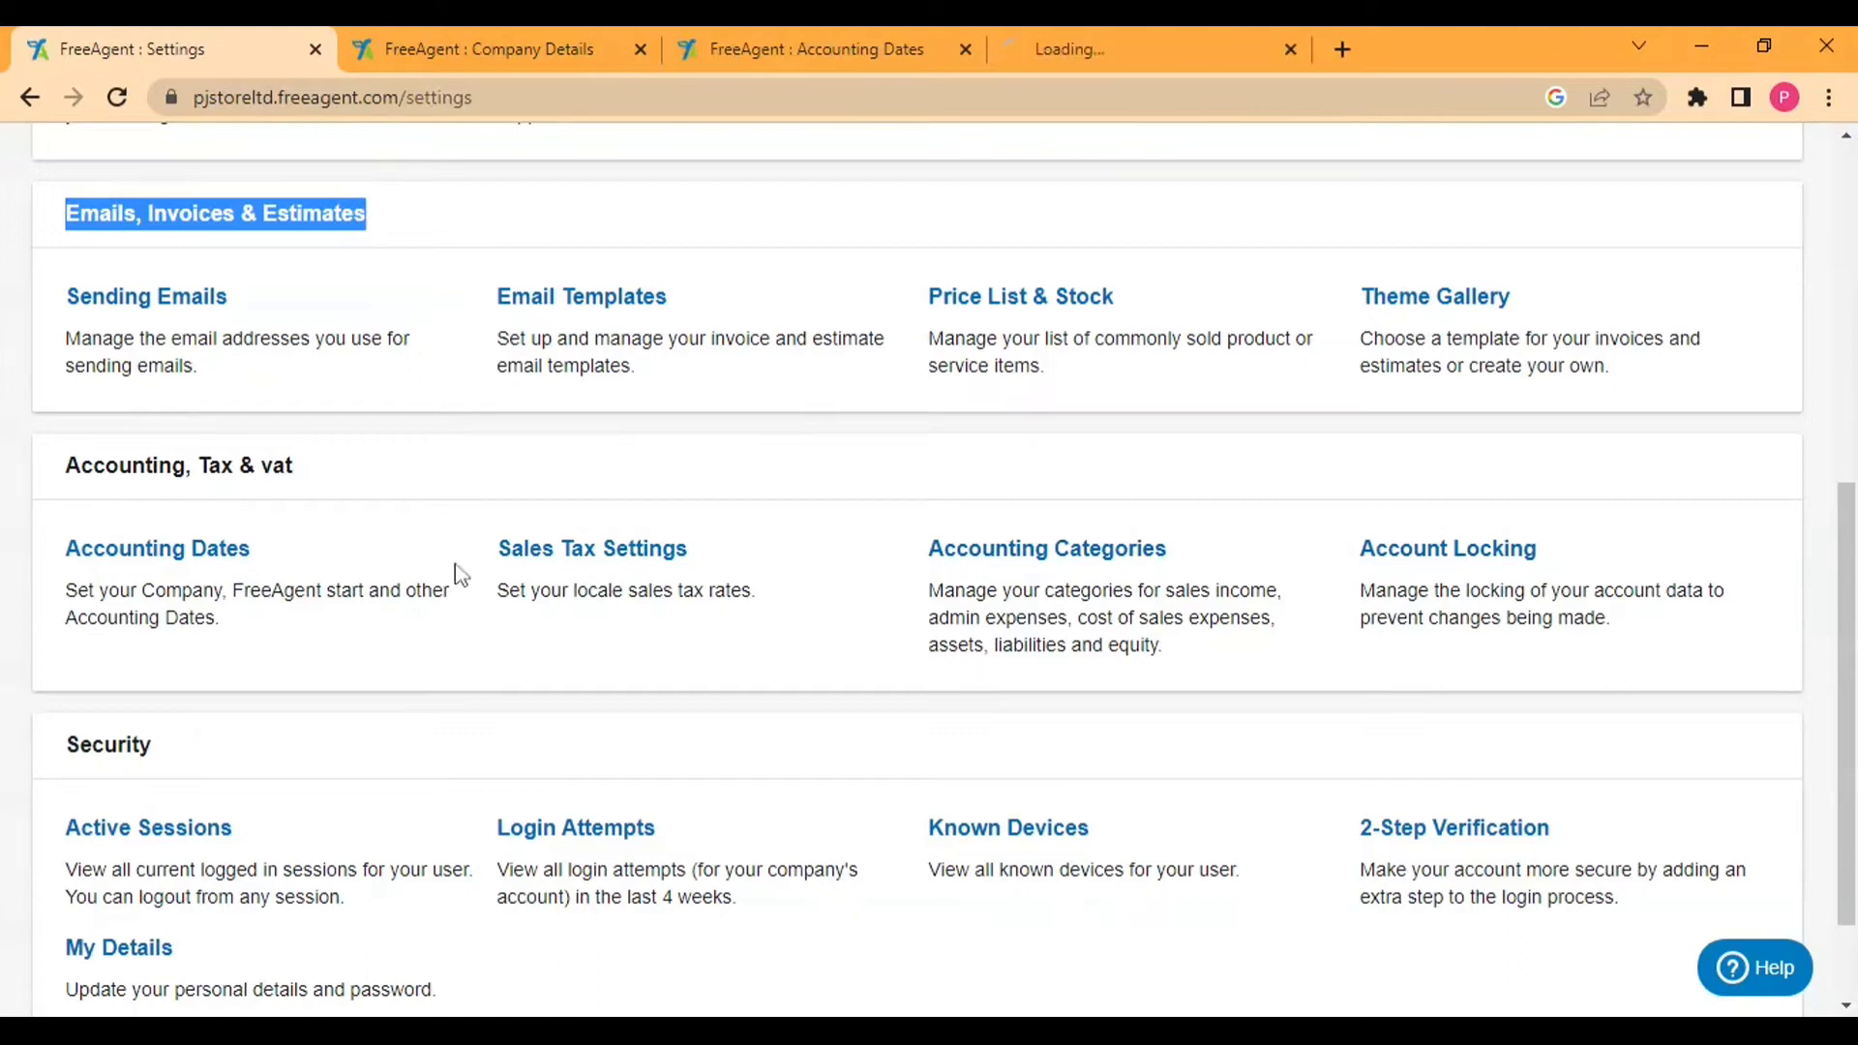
pyautogui.middleClick(953, 566)
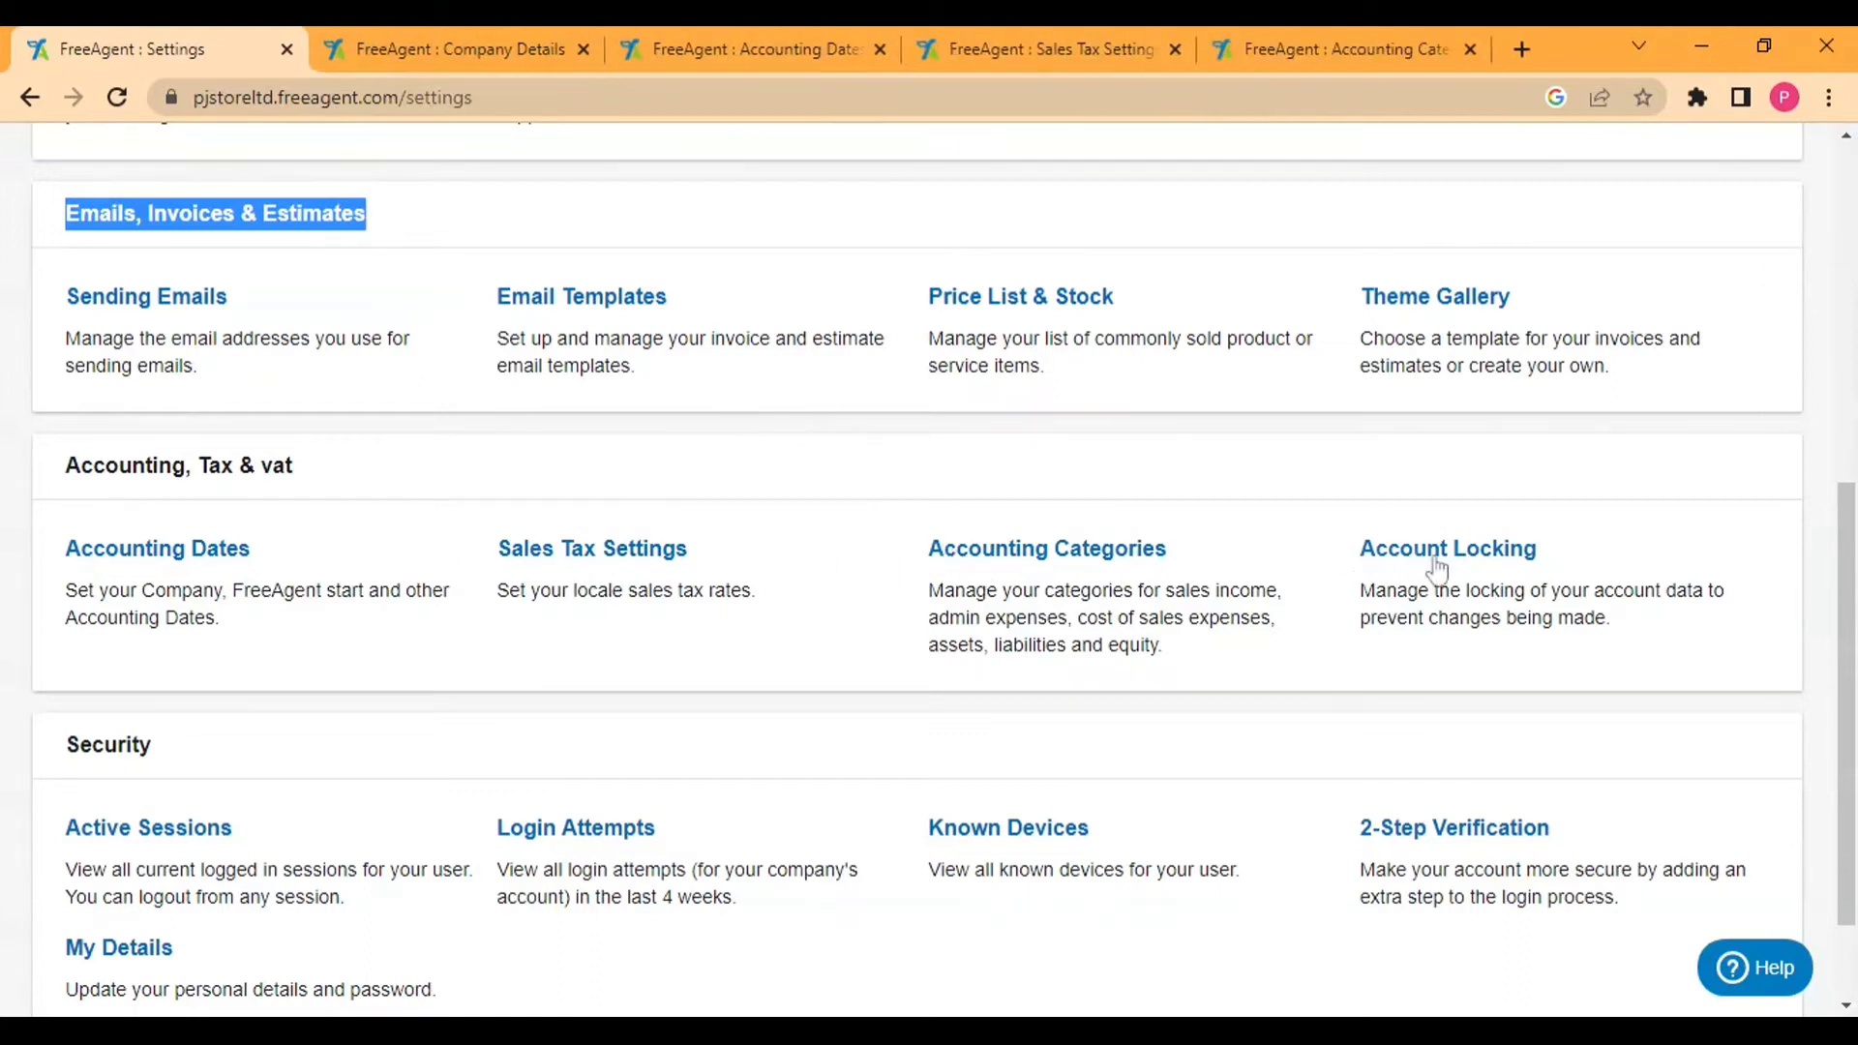
# Review the Company Details form, from the company type and address through other details and business category
pyautogui.scroll(-2, 432, 746)
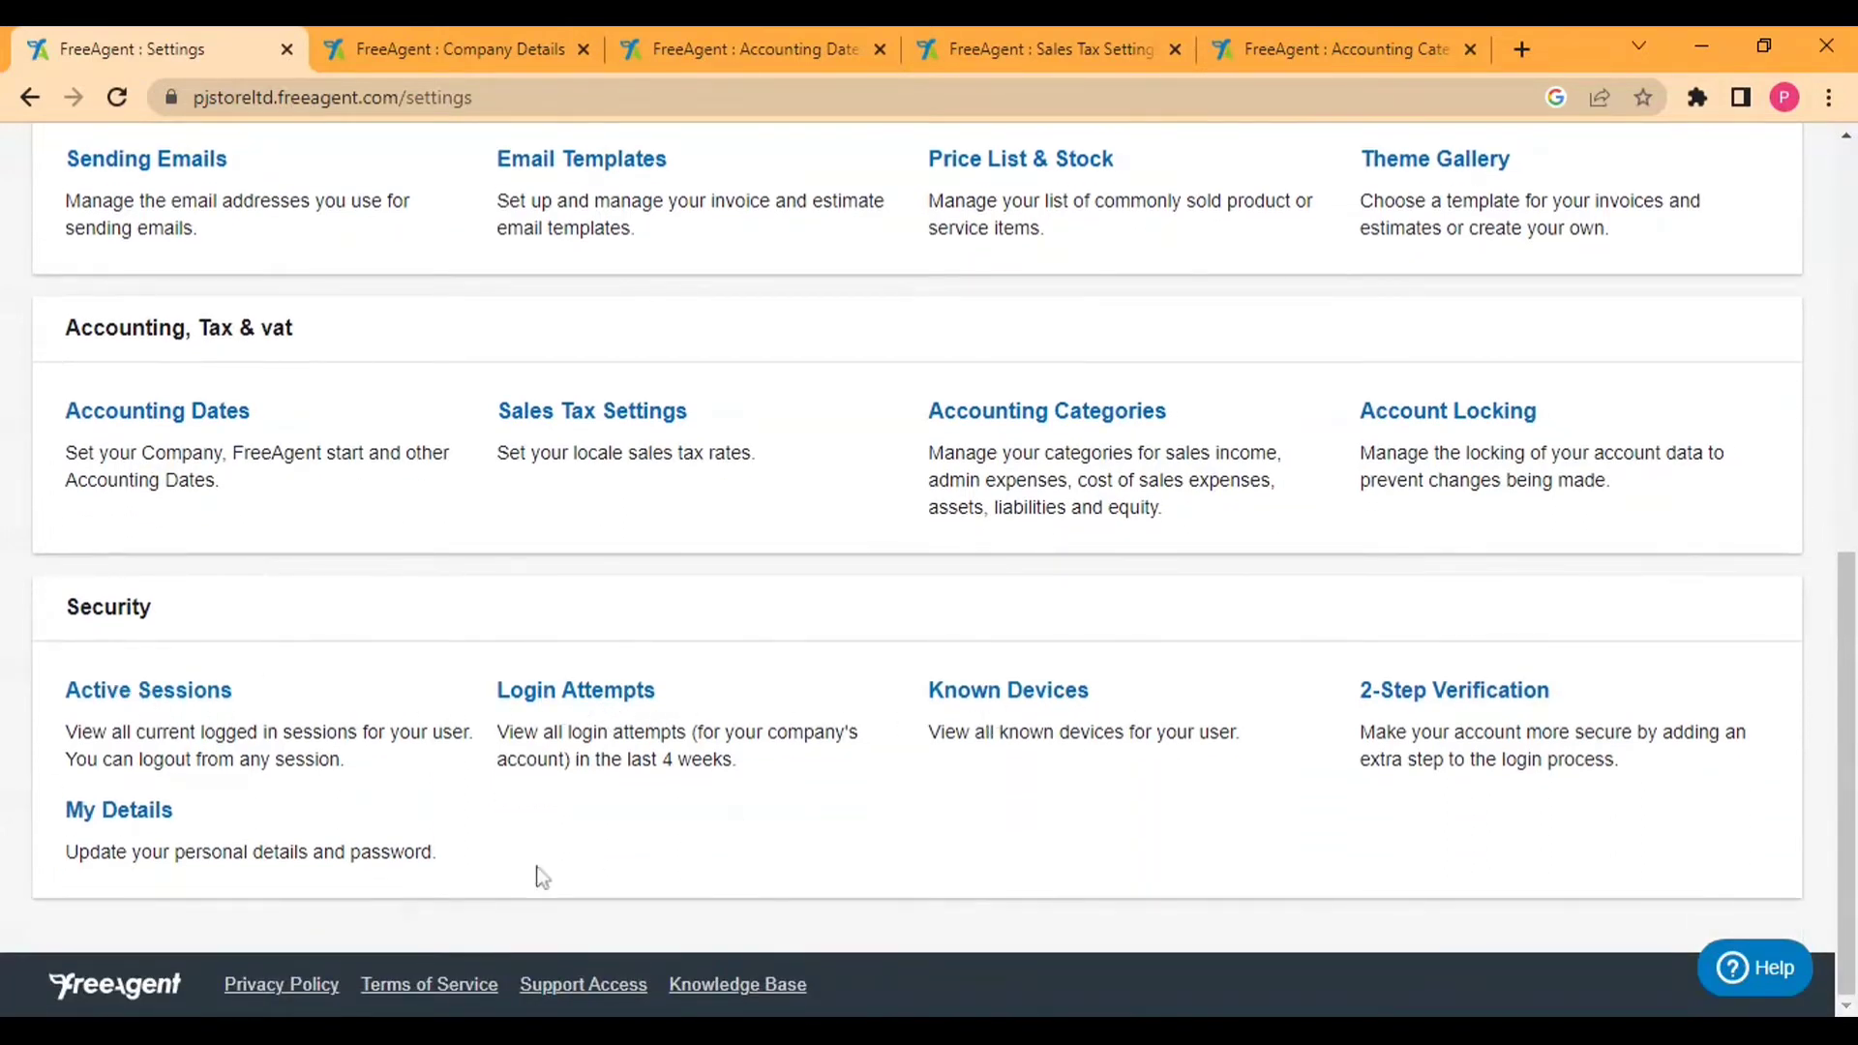
pyautogui.scroll(4, 281, 721)
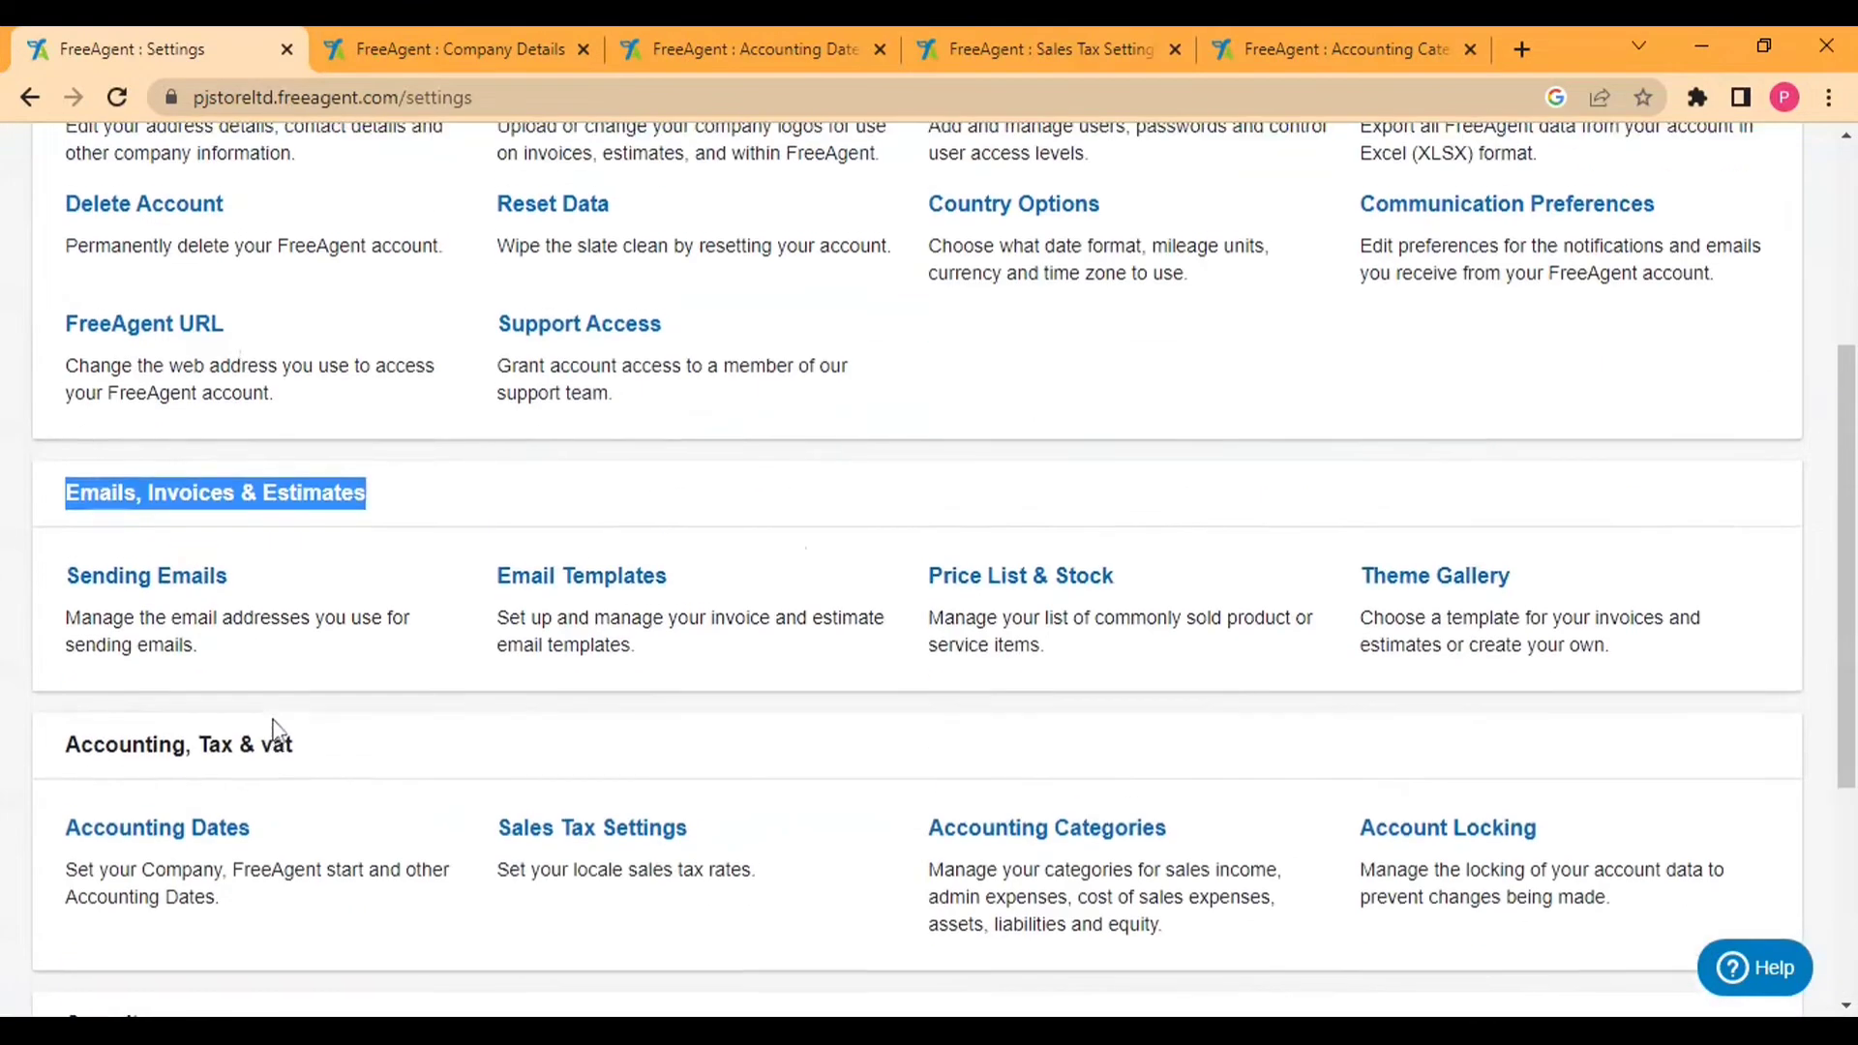
pyautogui.scroll(4, 274, 732)
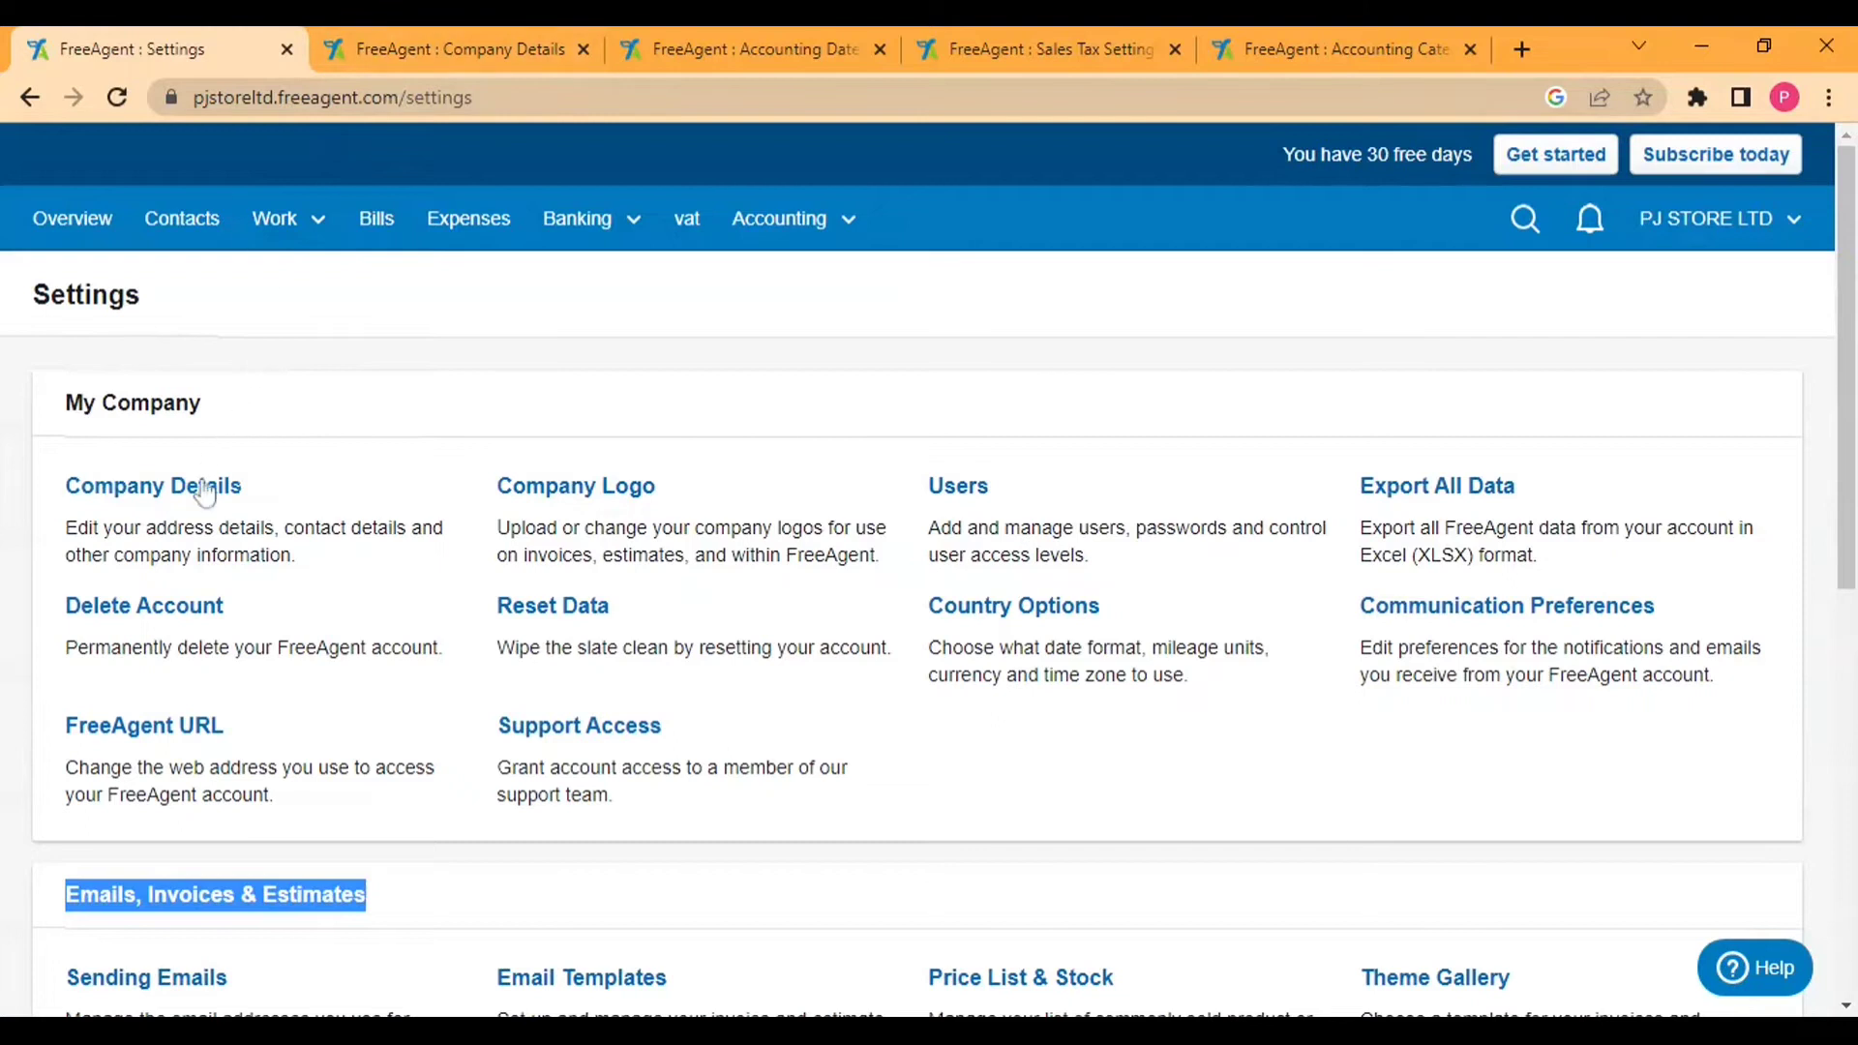
pyautogui.click(387, 56)
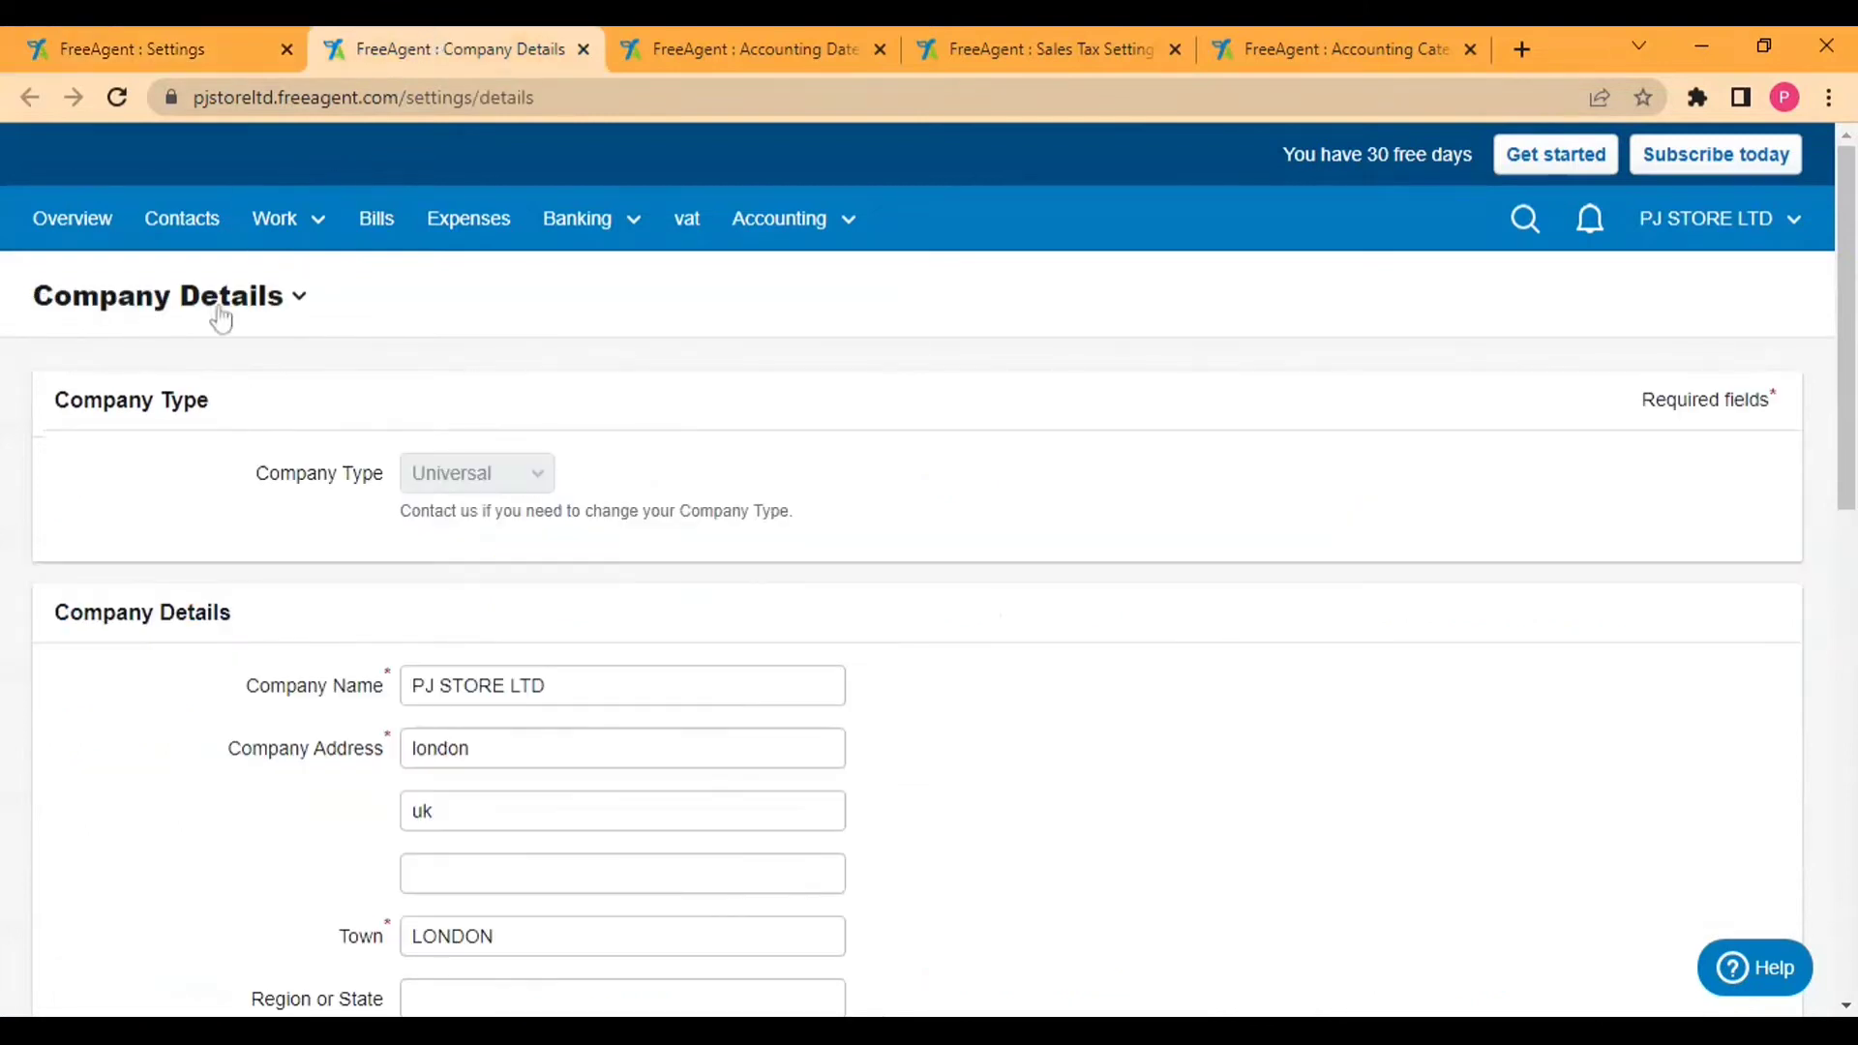
pyautogui.scroll(-2, 396, 566)
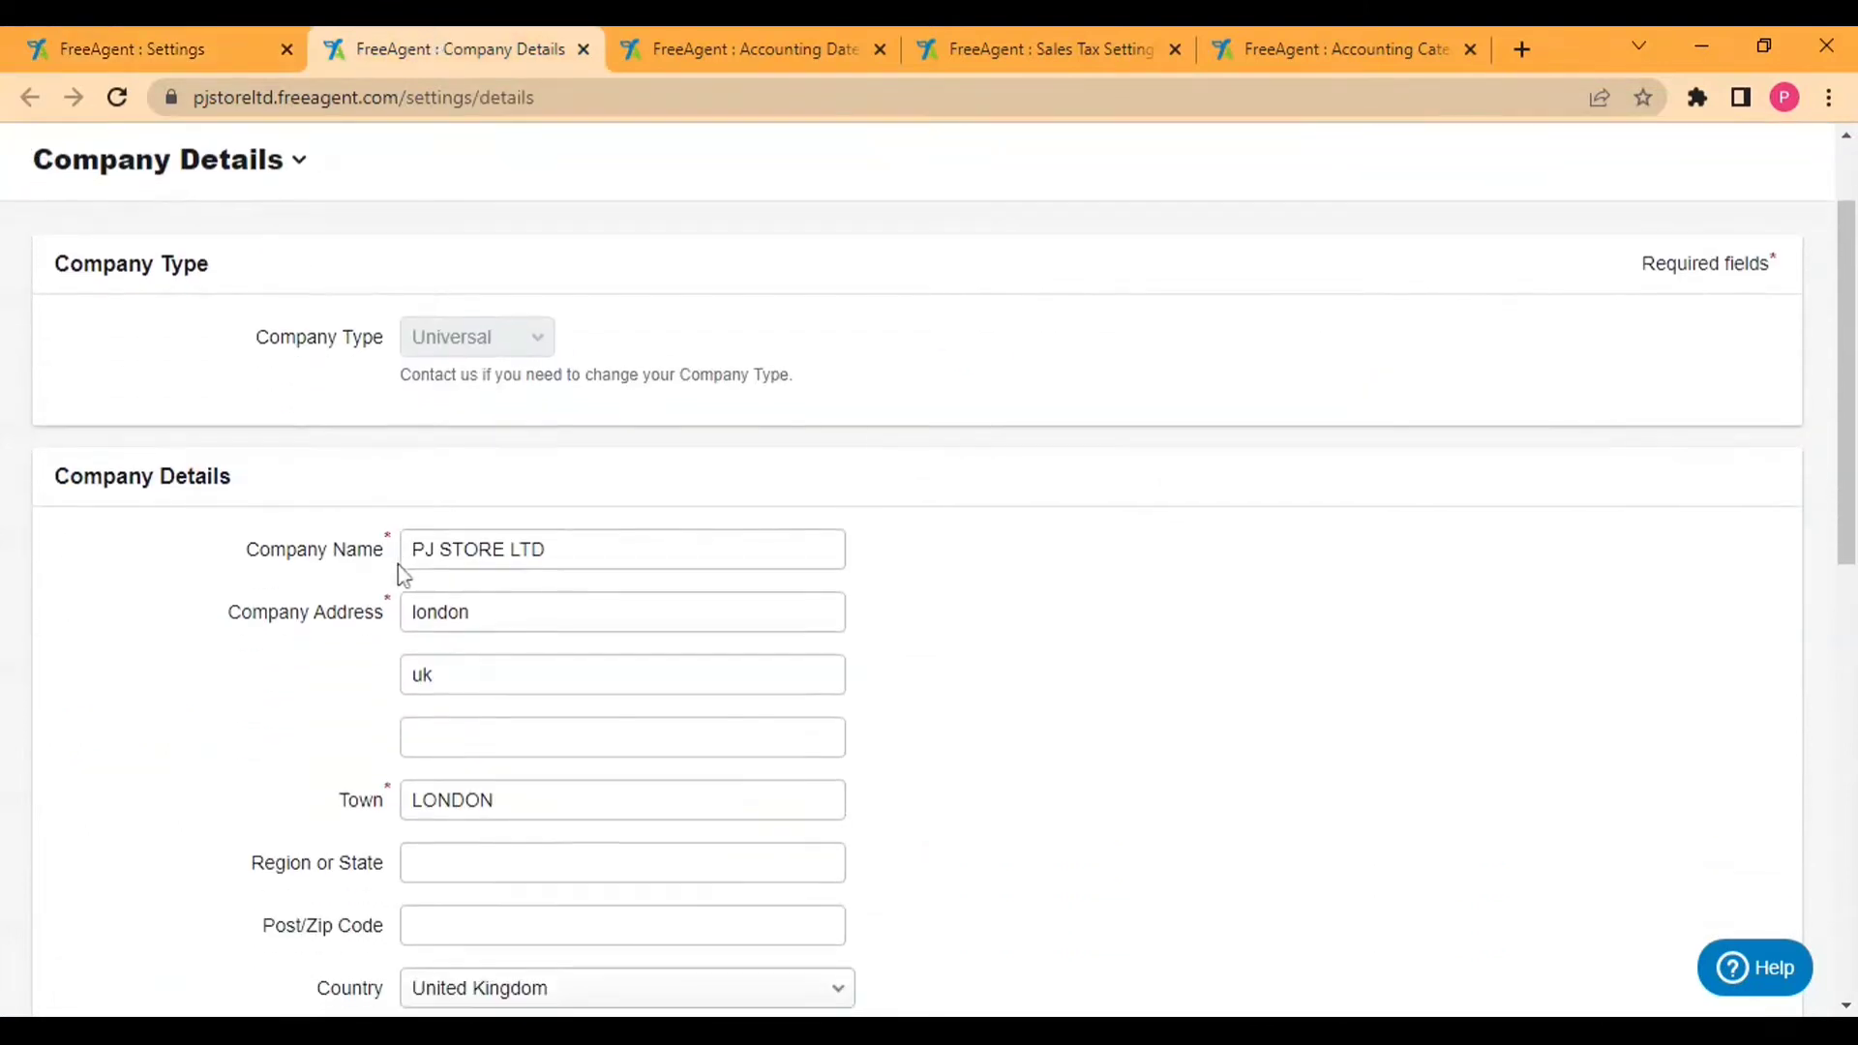
pyautogui.scroll(-2, 320, 493)
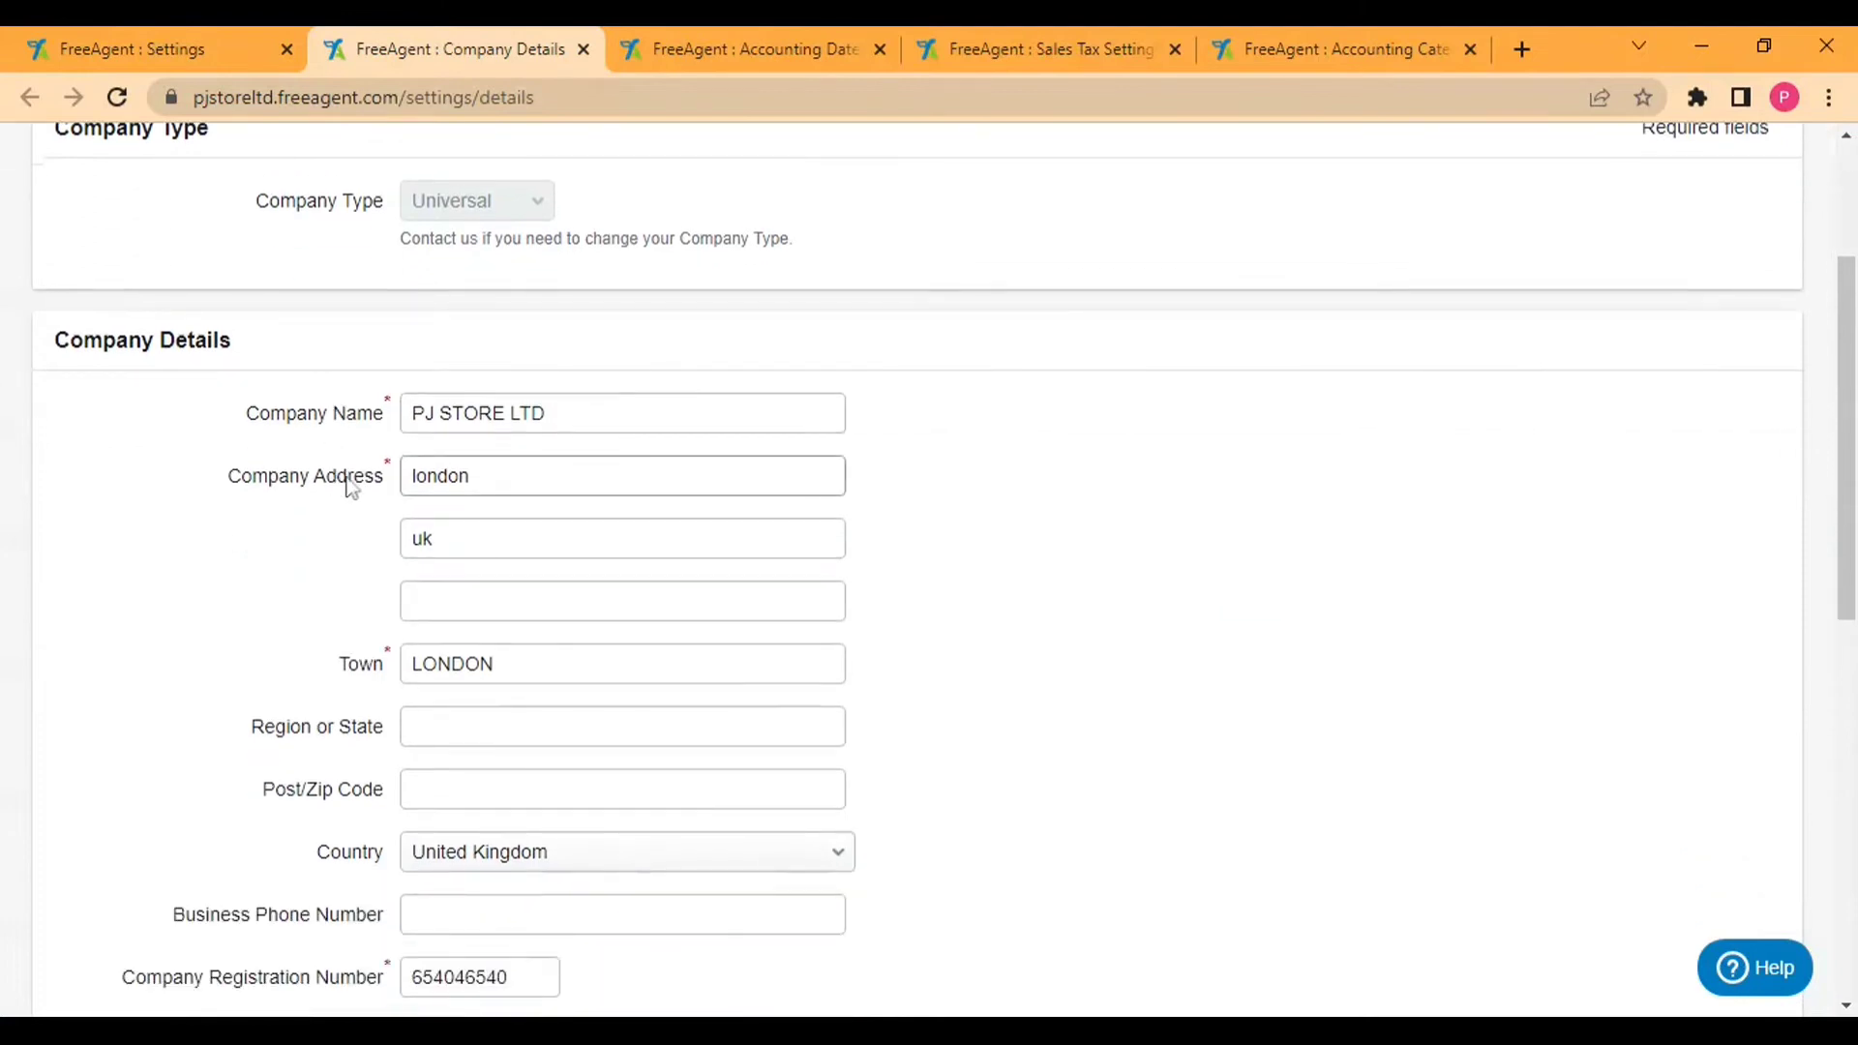
pyautogui.scroll(-2, 315, 481)
pyautogui.scroll(-6, 295, 481)
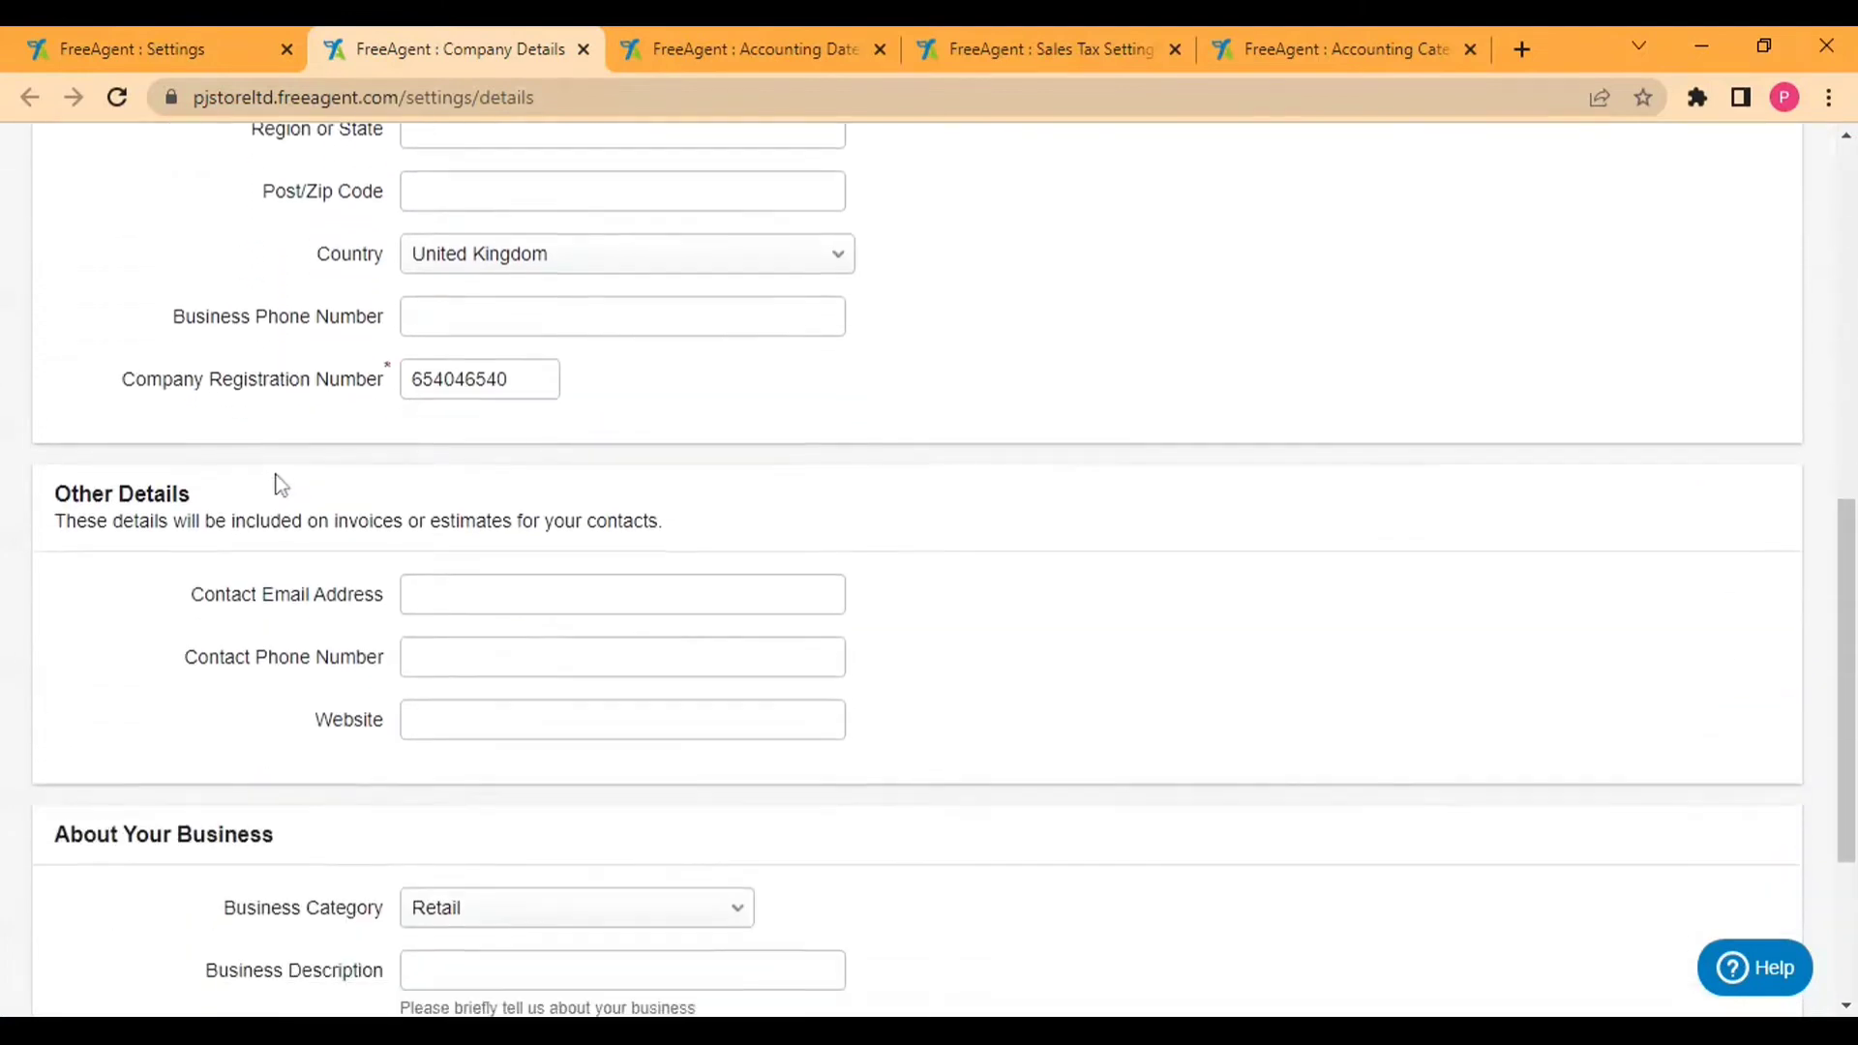
pyautogui.scroll(-3, 280, 484)
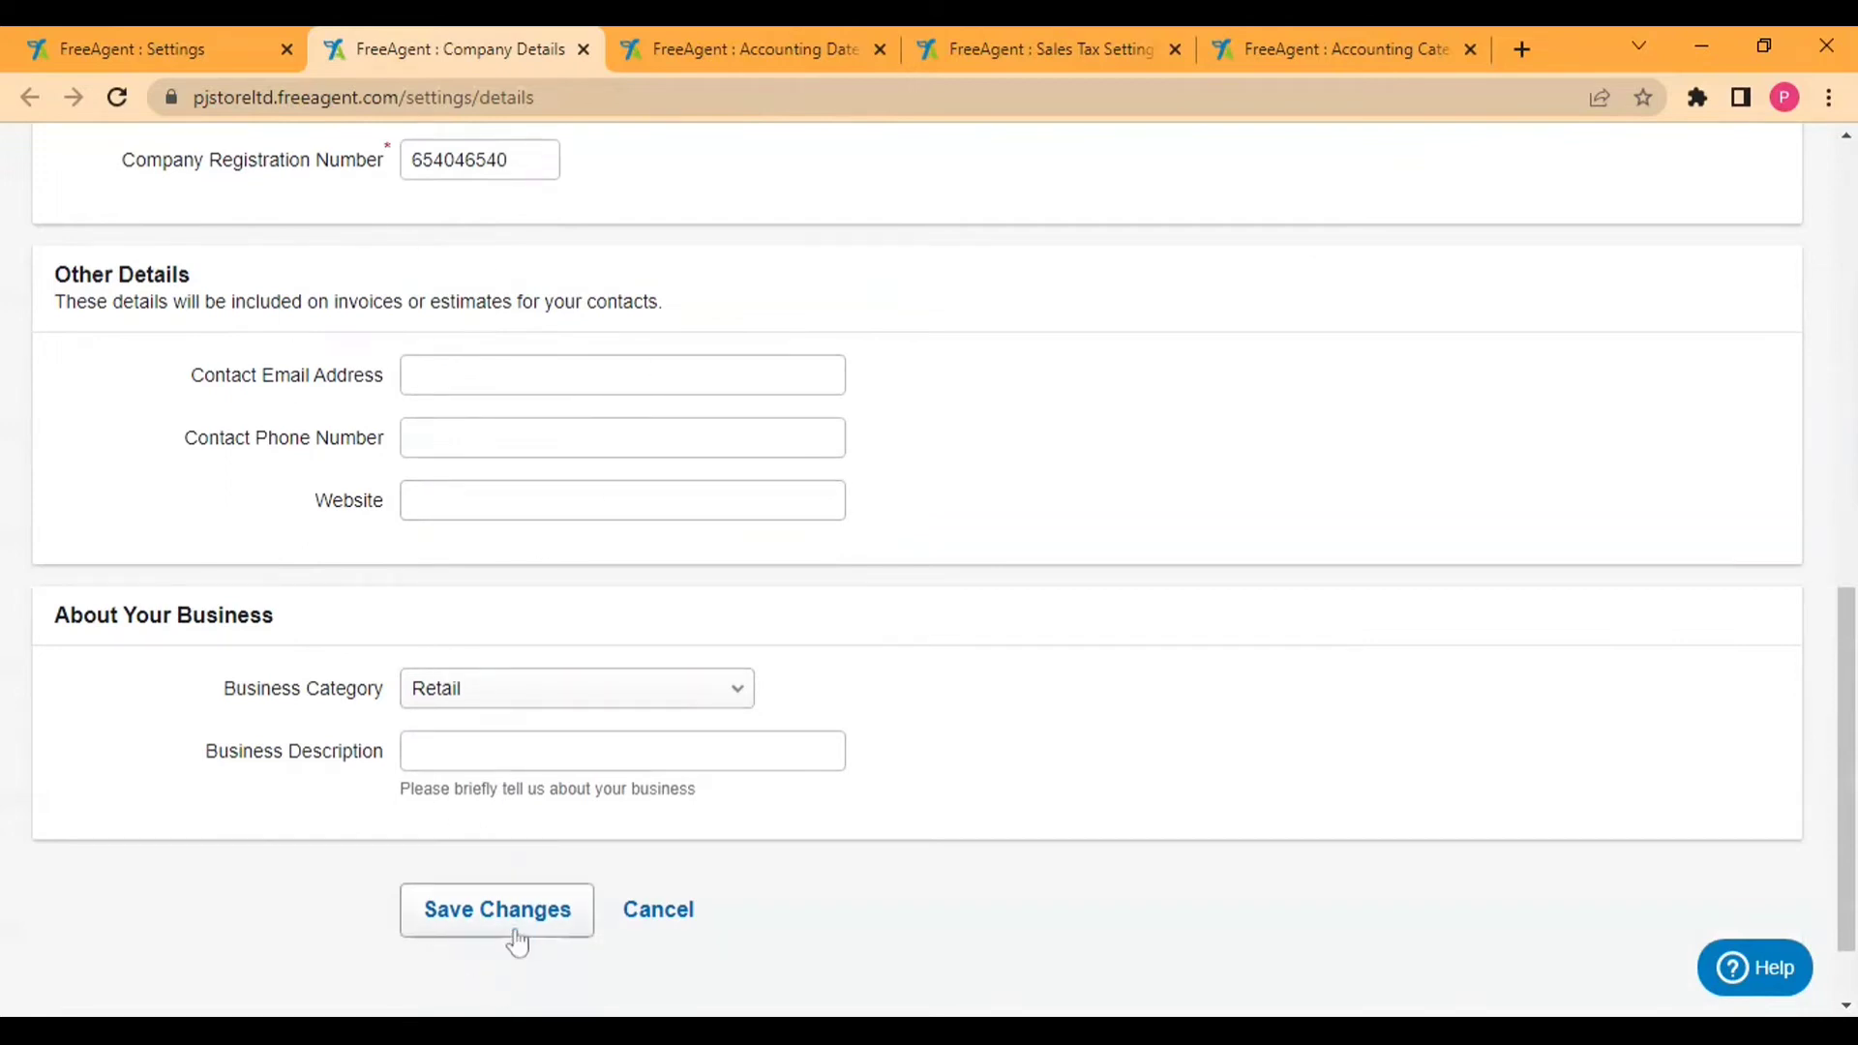
pyautogui.scroll(10, 547, 274)
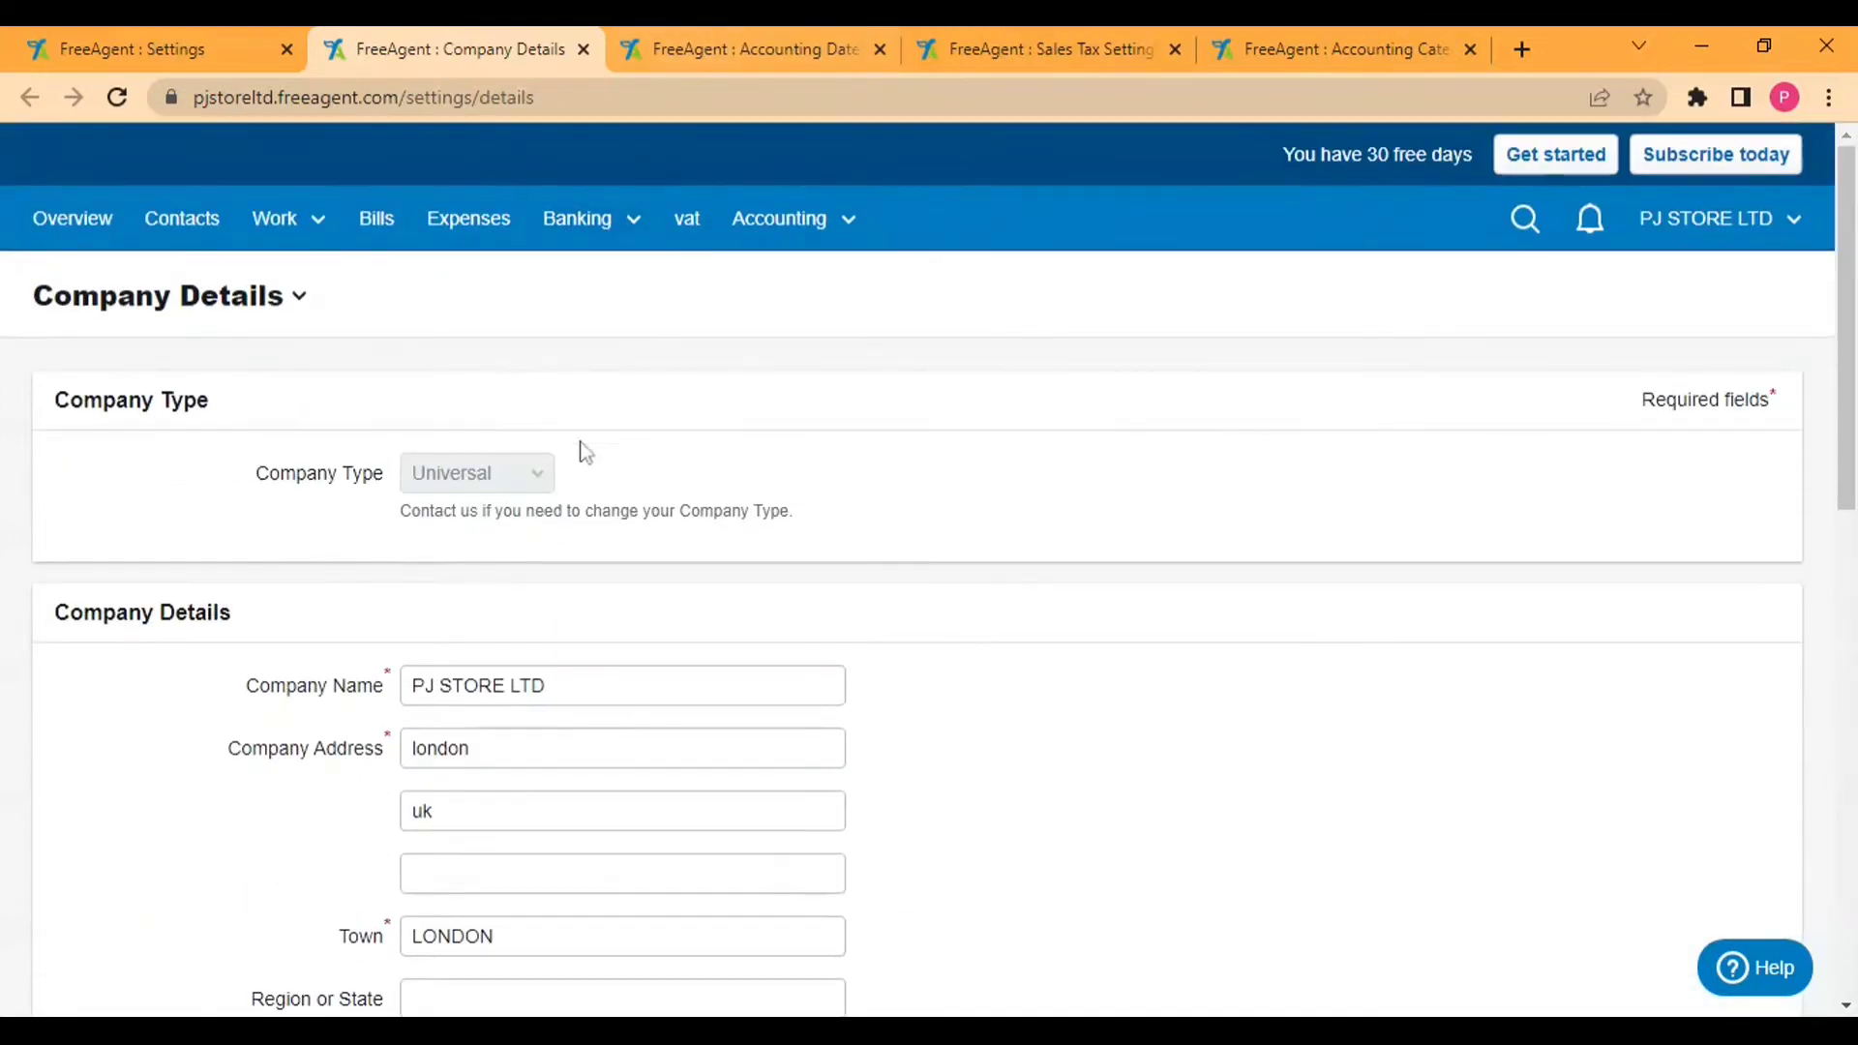
# Review the company start date, first accounting year end date and FreeAgent start date in Accounting Dates
pyautogui.click(659, 44)
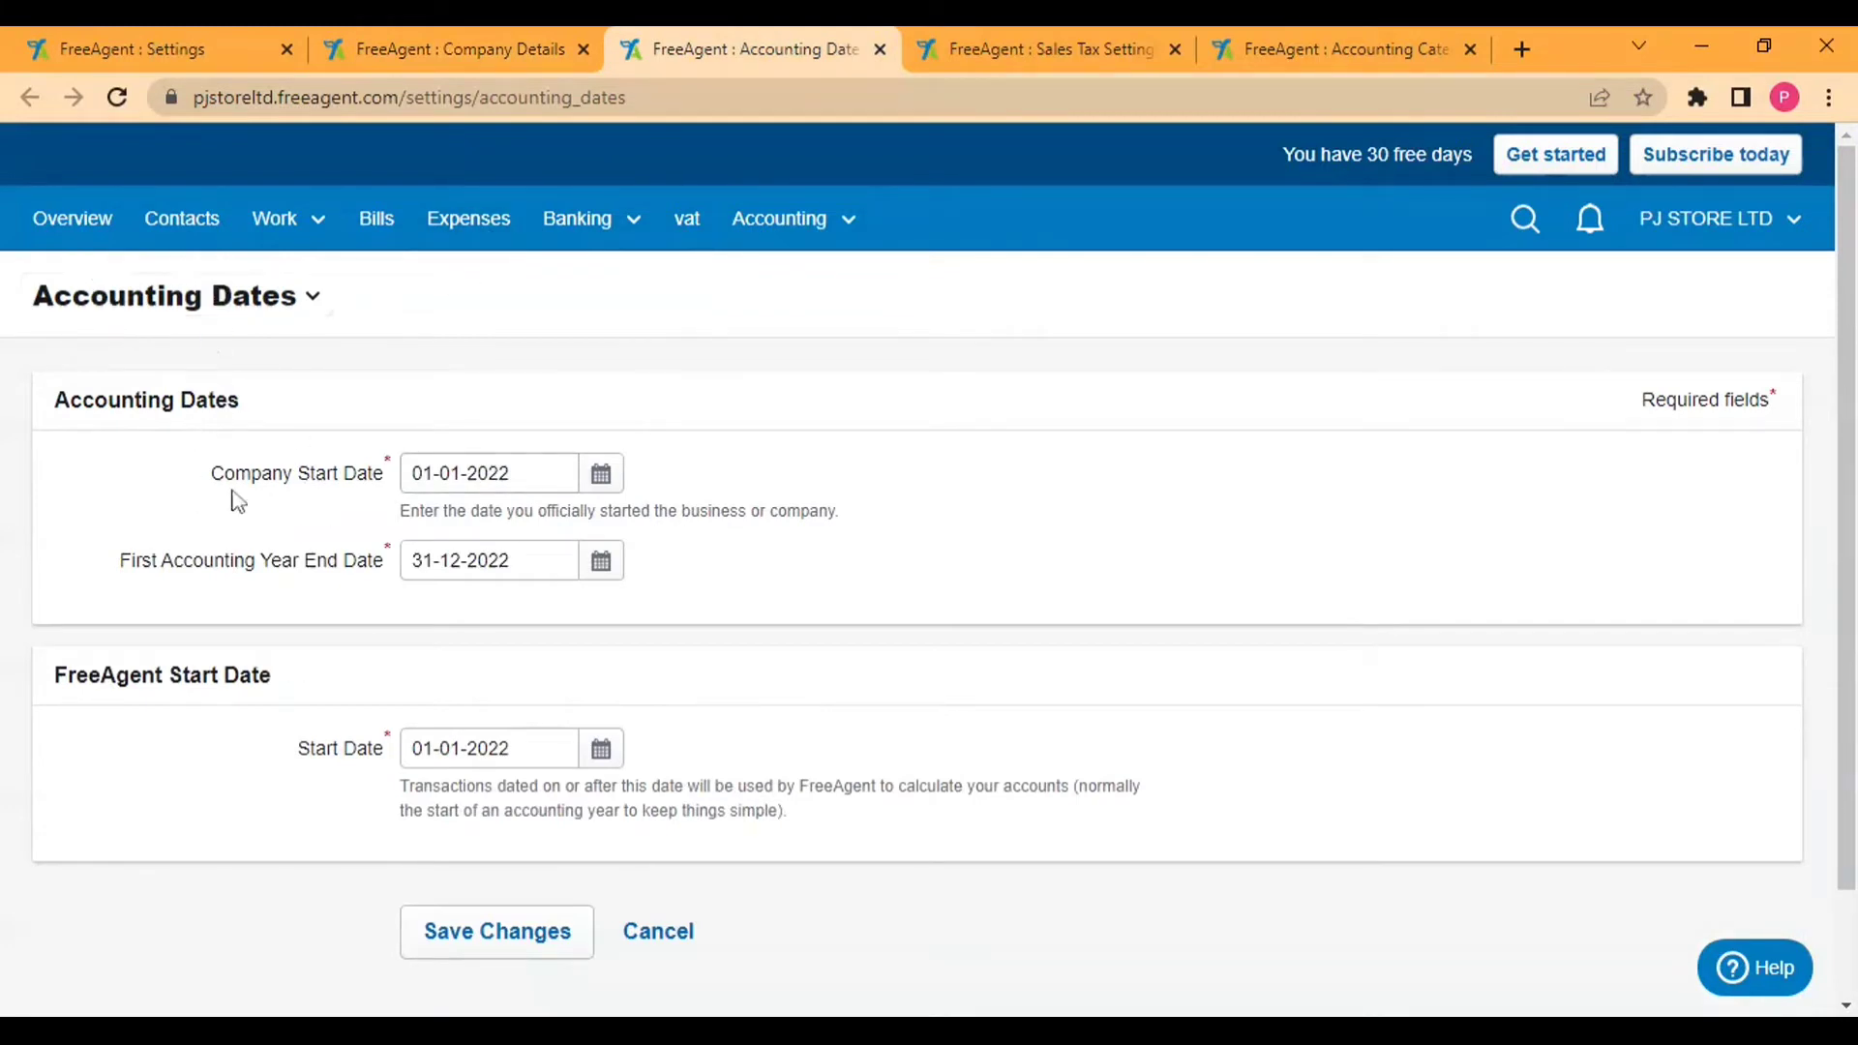
pyautogui.scroll(-2, 236, 611)
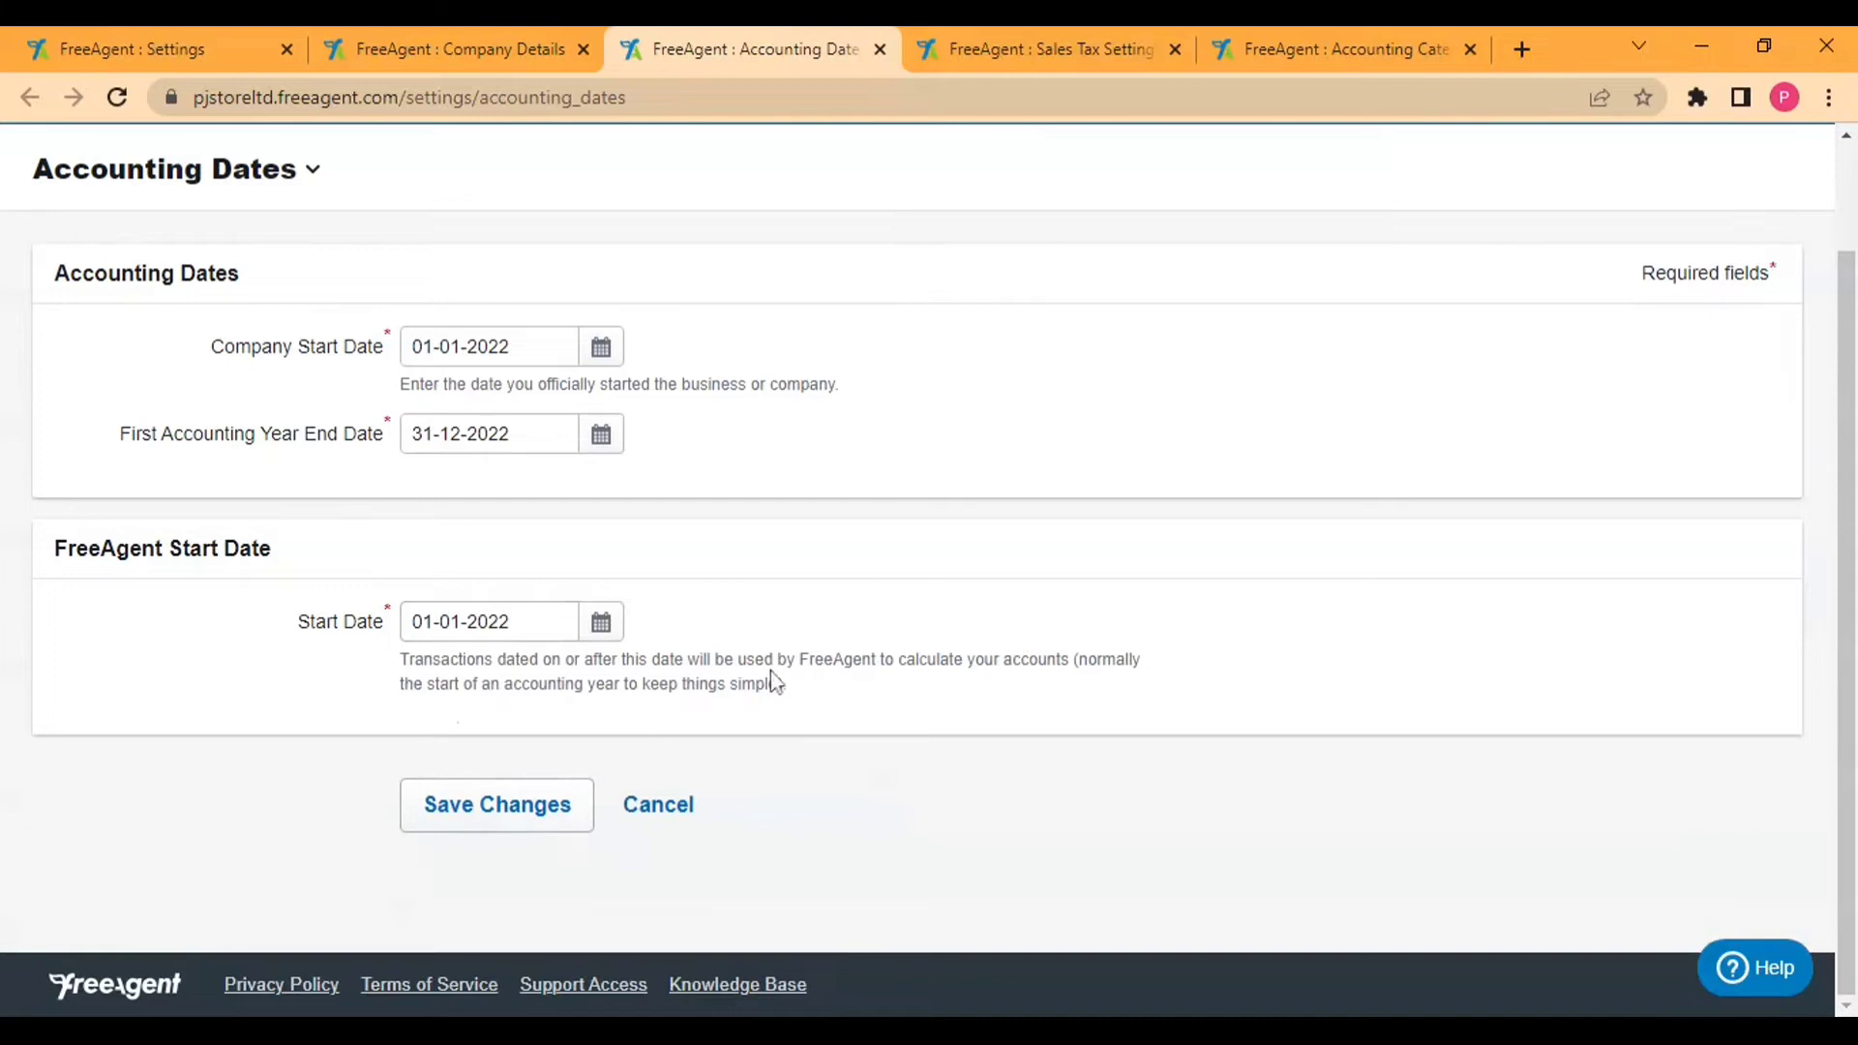
pyautogui.scroll(2, 760, 648)
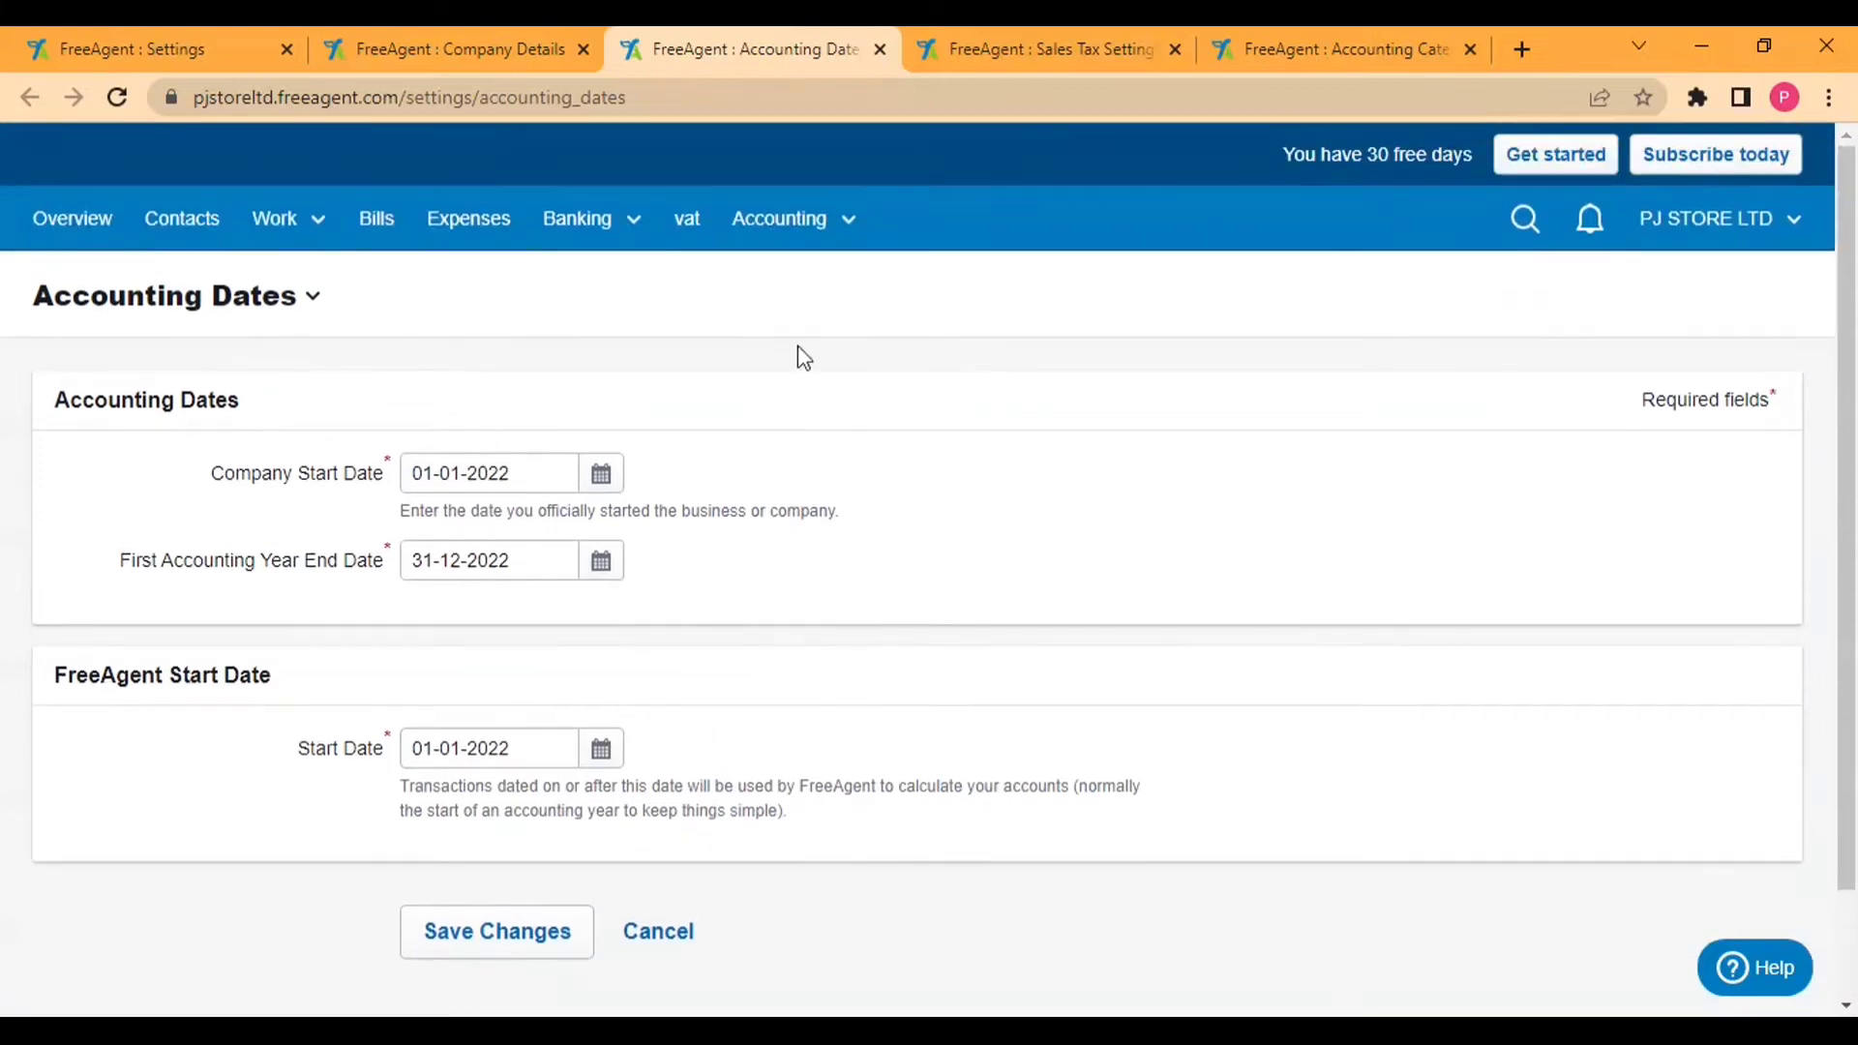
# Examine the existing sales tax period's effective date, main rates and second sales tax fields, and leave the edit form without saving
pyautogui.click(1016, 43)
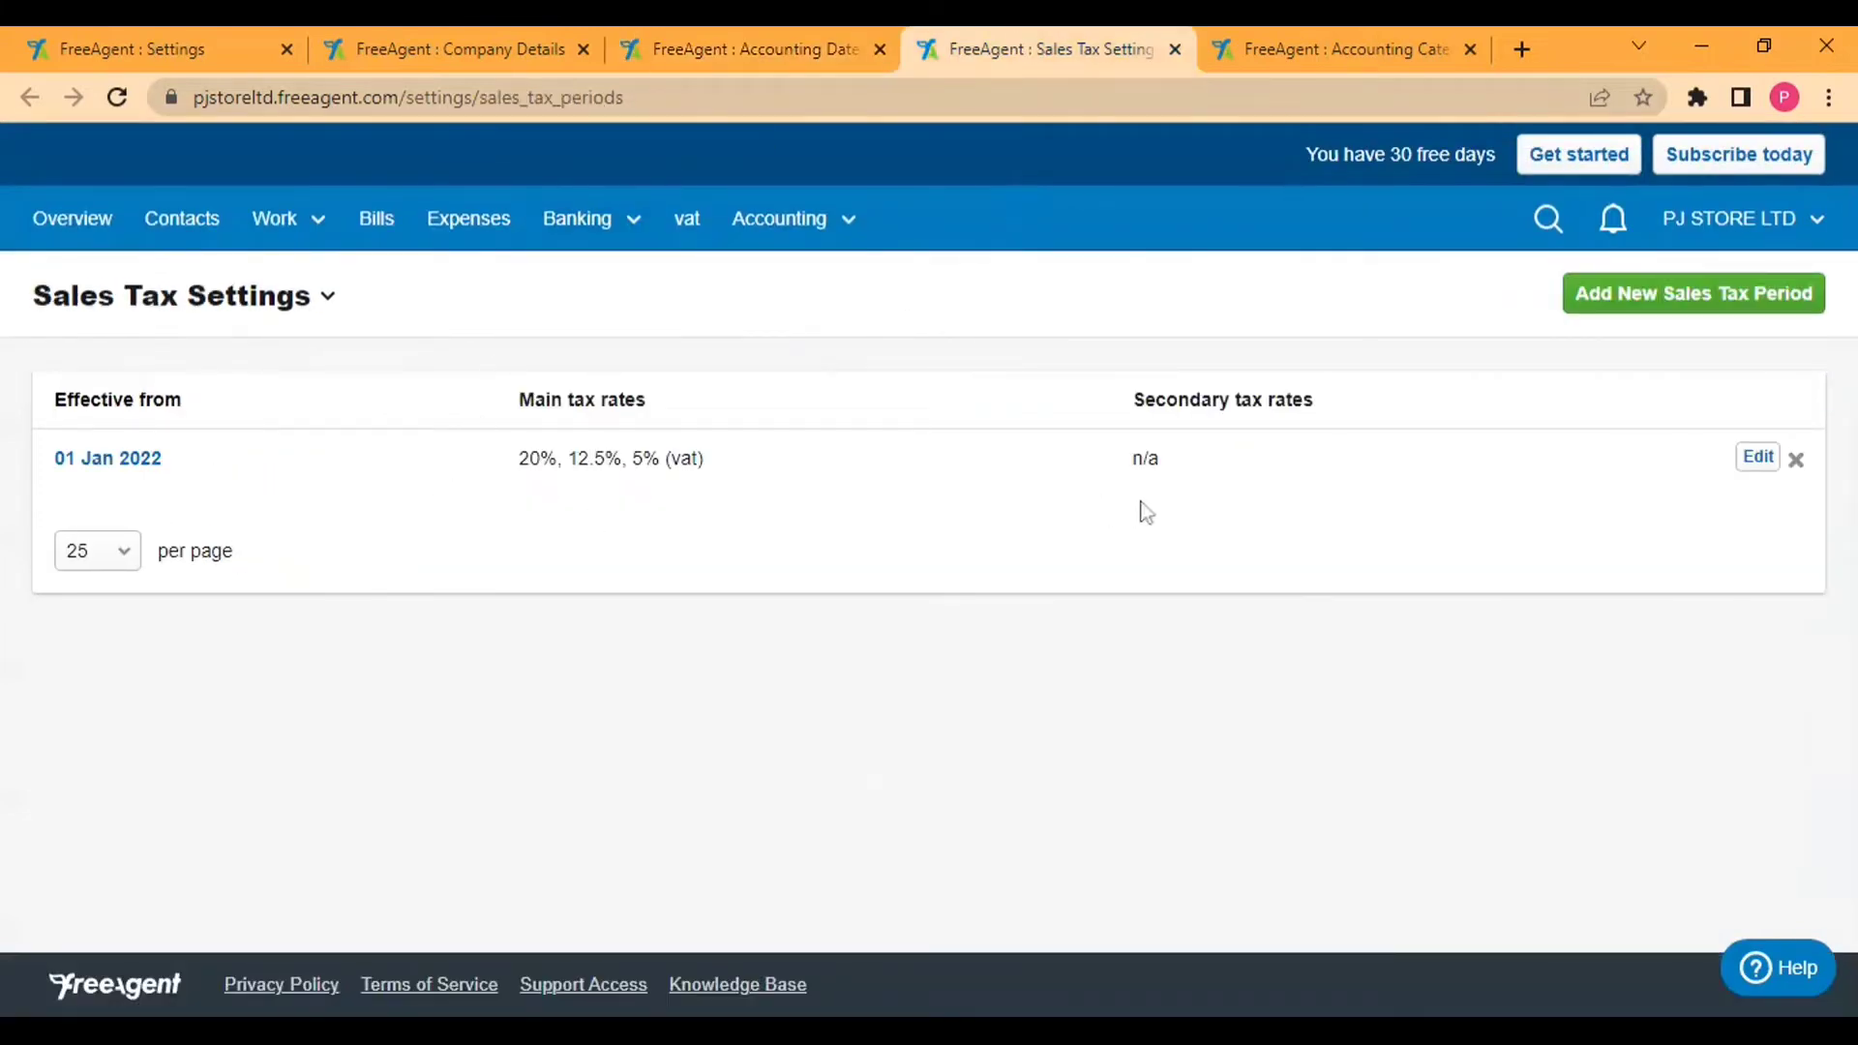
pyautogui.moveTo(512, 462); pyautogui.dragTo(713, 476)
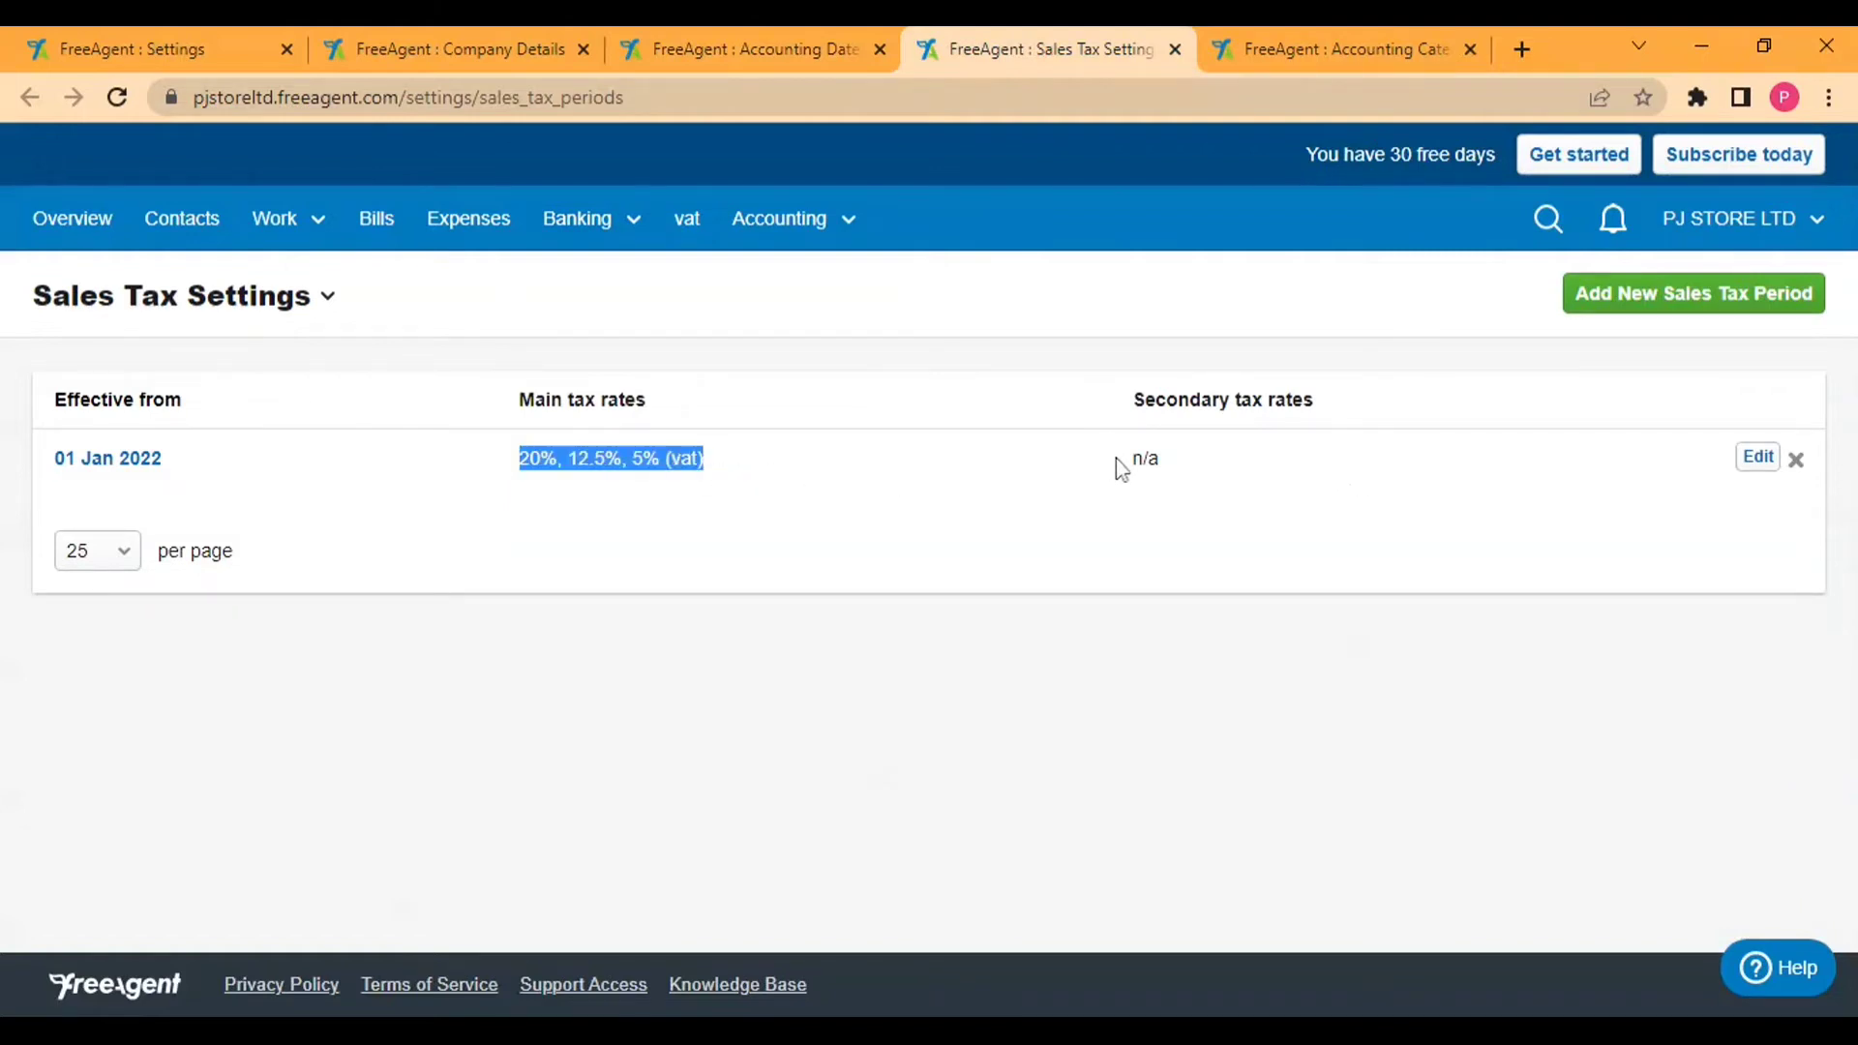
pyautogui.moveTo(165, 472); pyautogui.dragTo(140, 462)
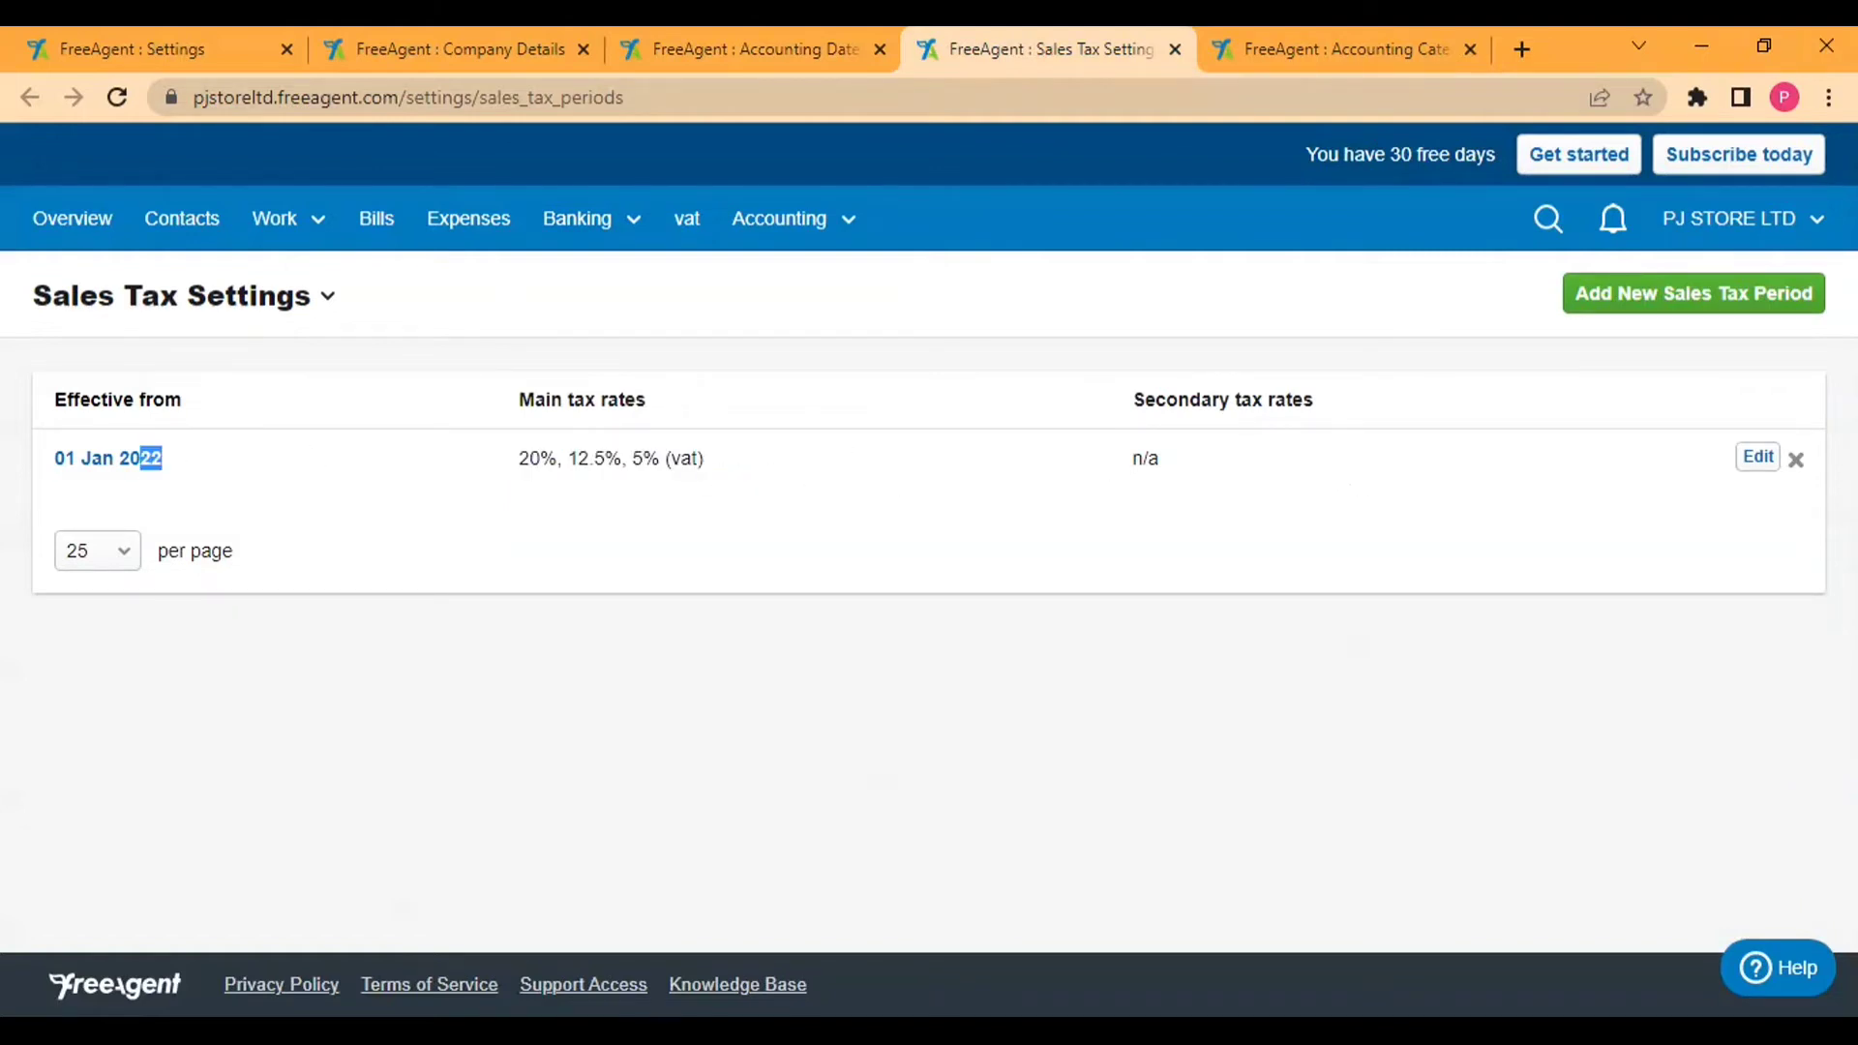
pyautogui.click(1759, 458)
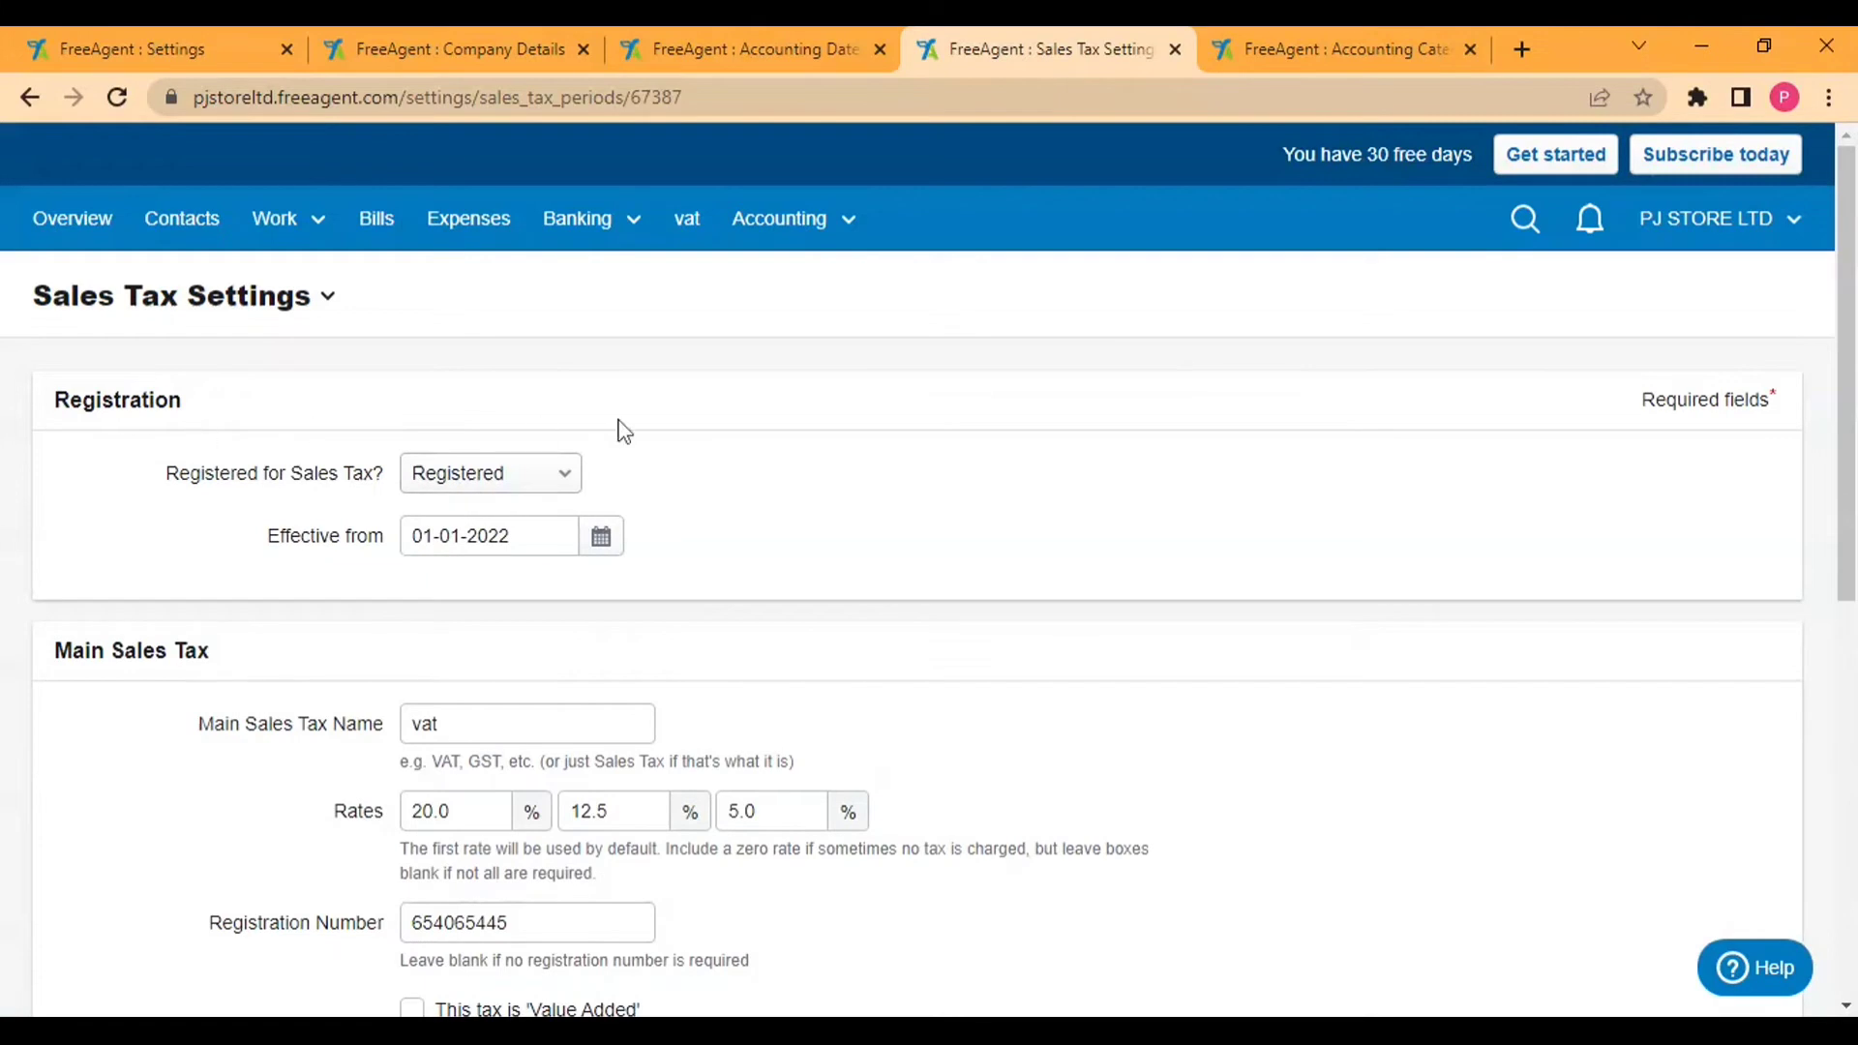
pyautogui.scroll(-7, 568, 495)
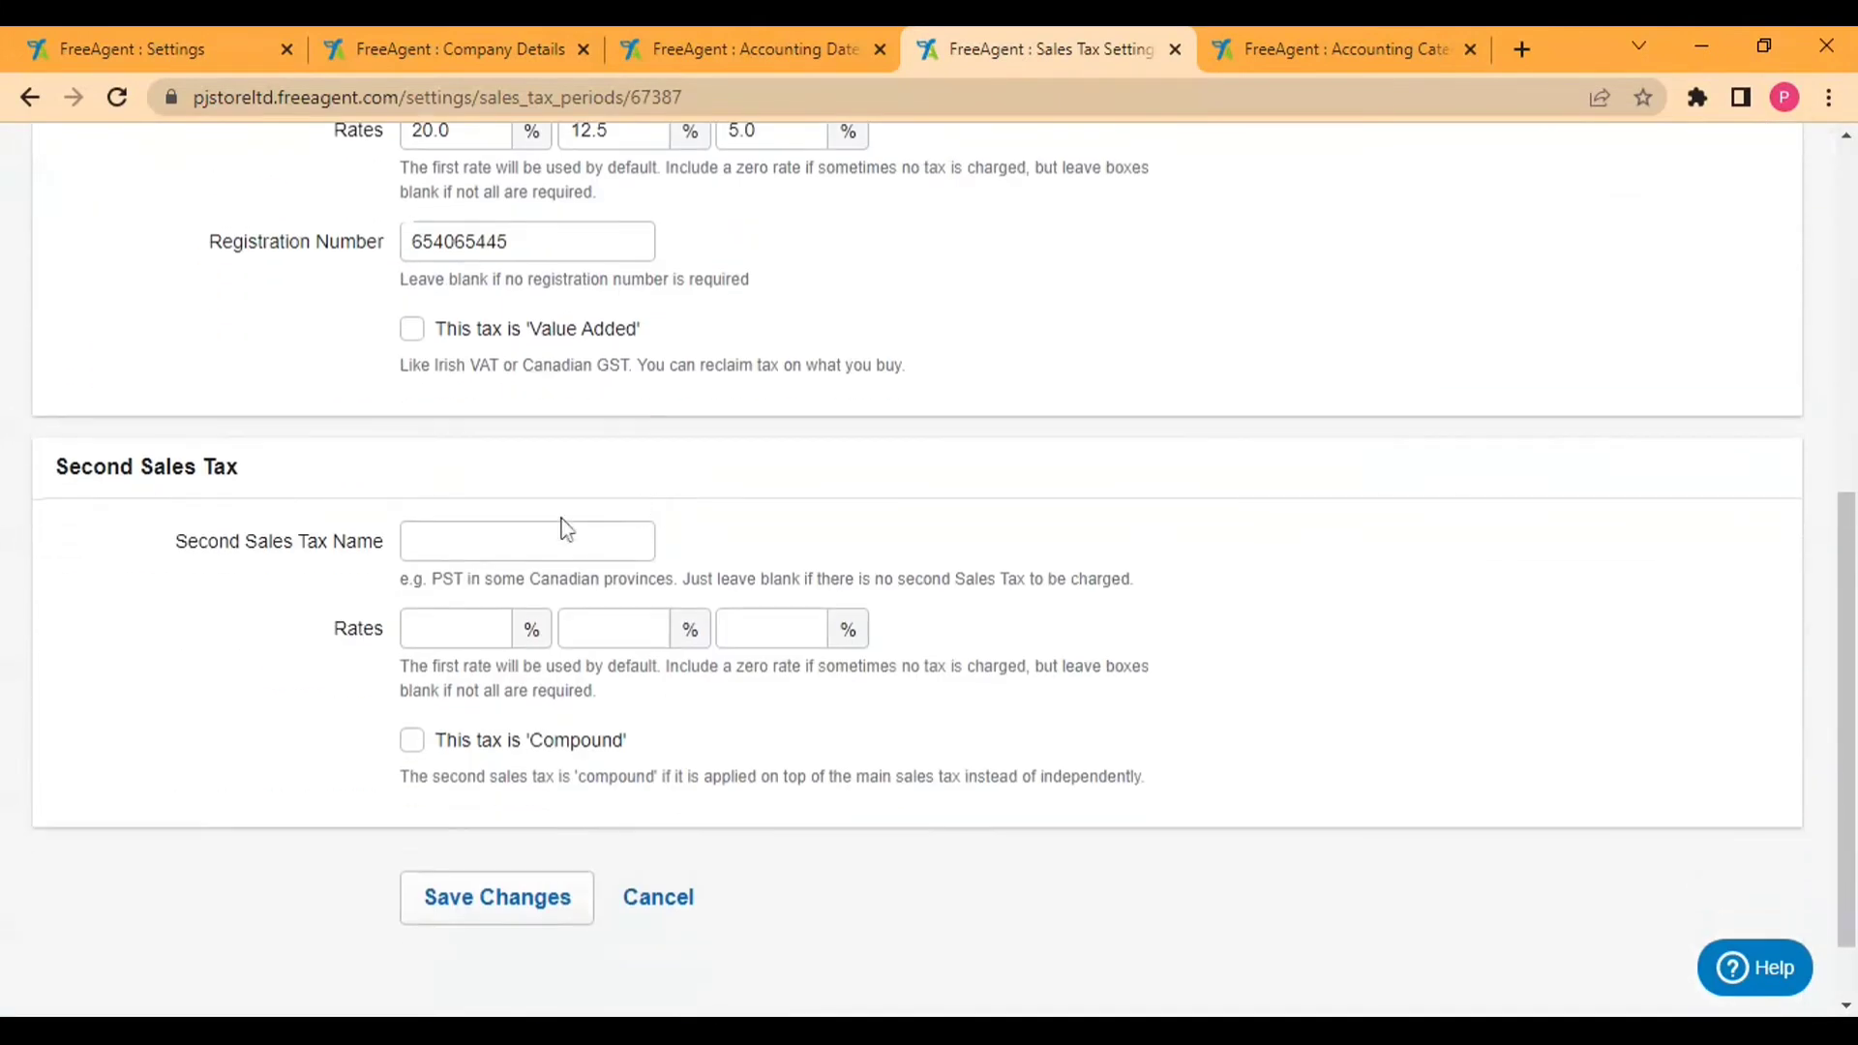
pyautogui.scroll(-1, 605, 513)
pyautogui.click(648, 813)
# View the Admin Expenses list in Accounting Categories
pyautogui.click(1368, 31)
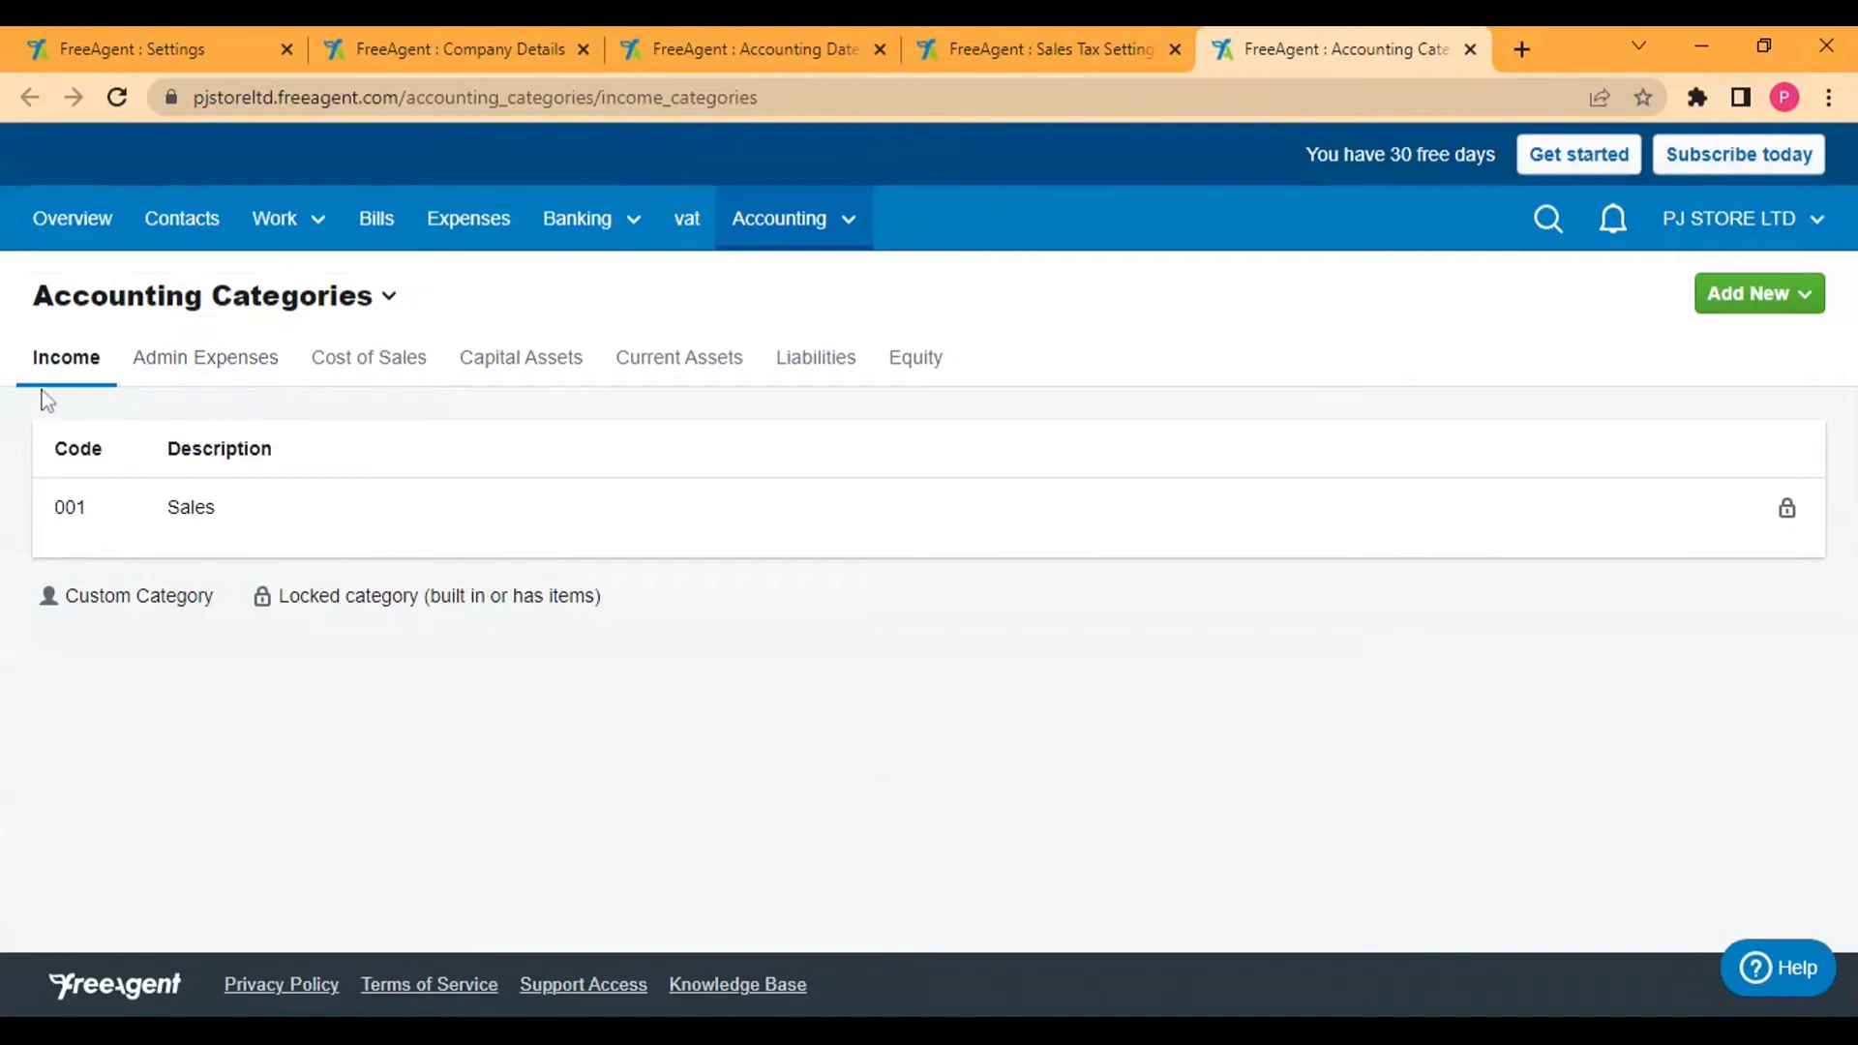
pyautogui.click(160, 363)
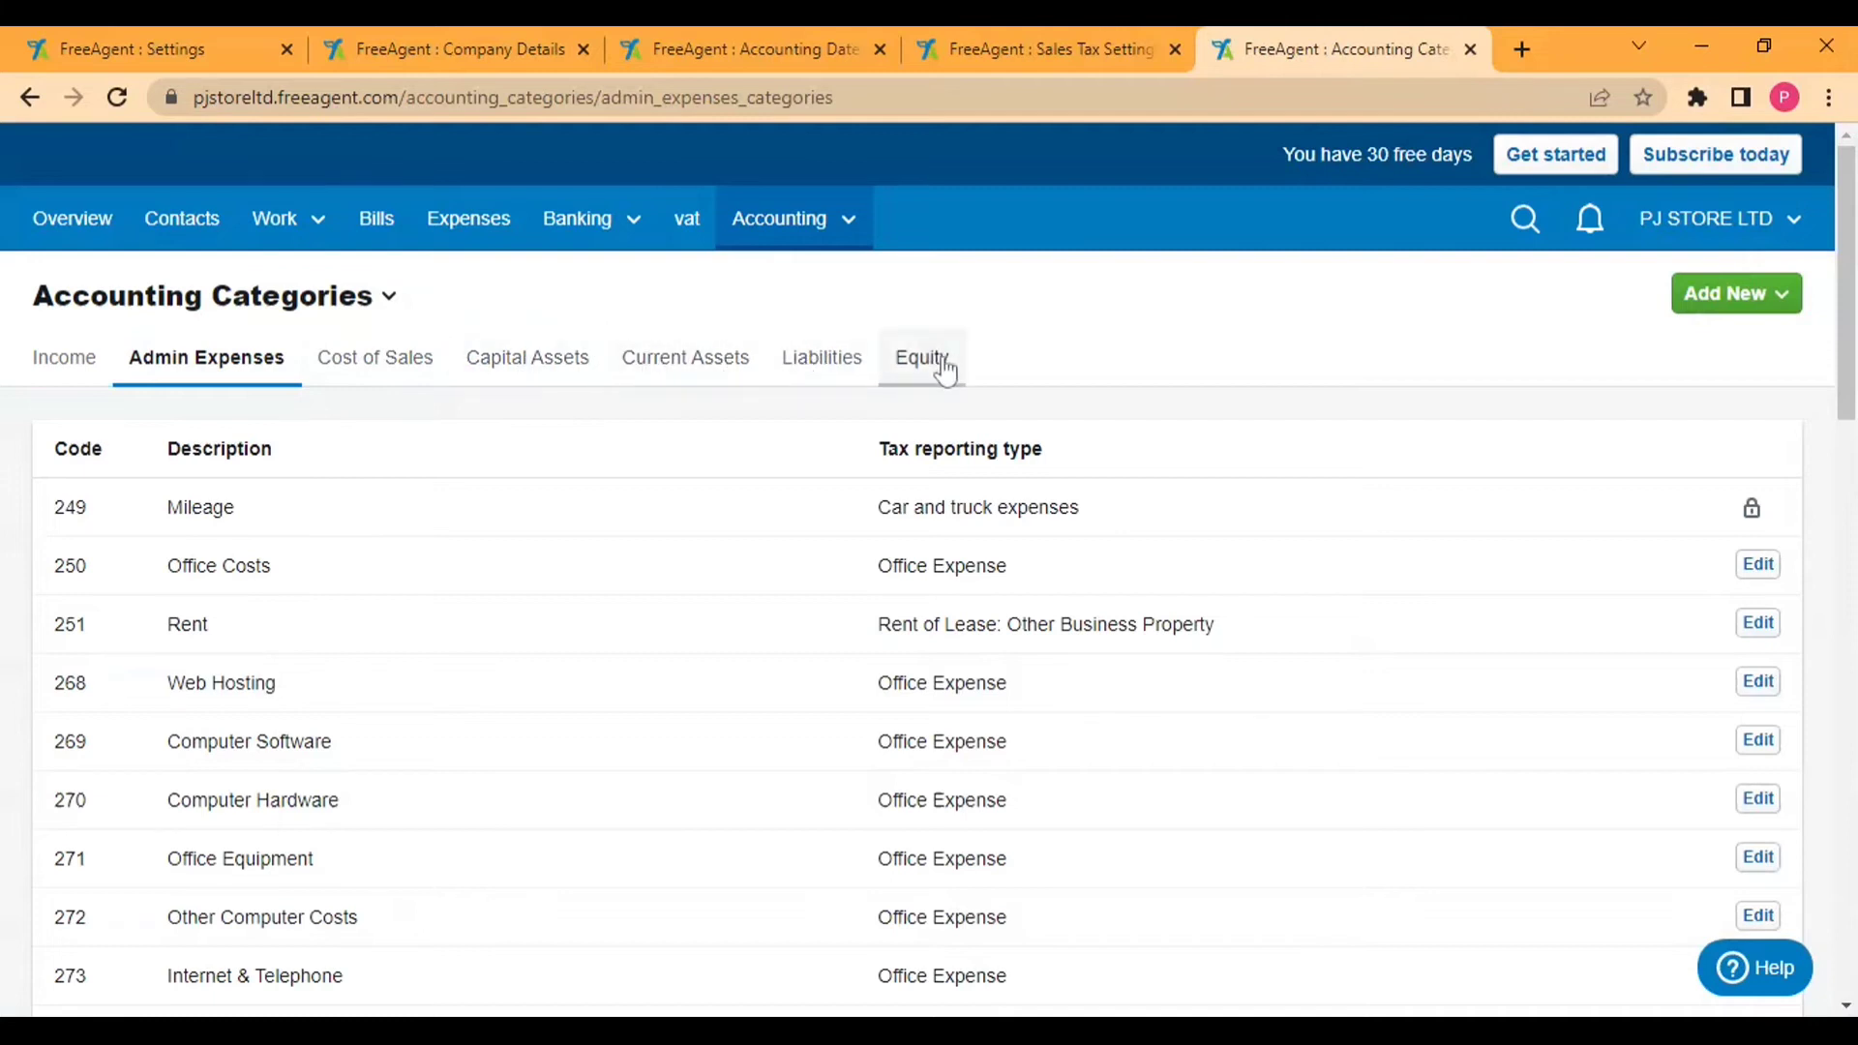
pyautogui.scroll(-1, 1531, 487)
pyautogui.scroll(1, 1534, 489)
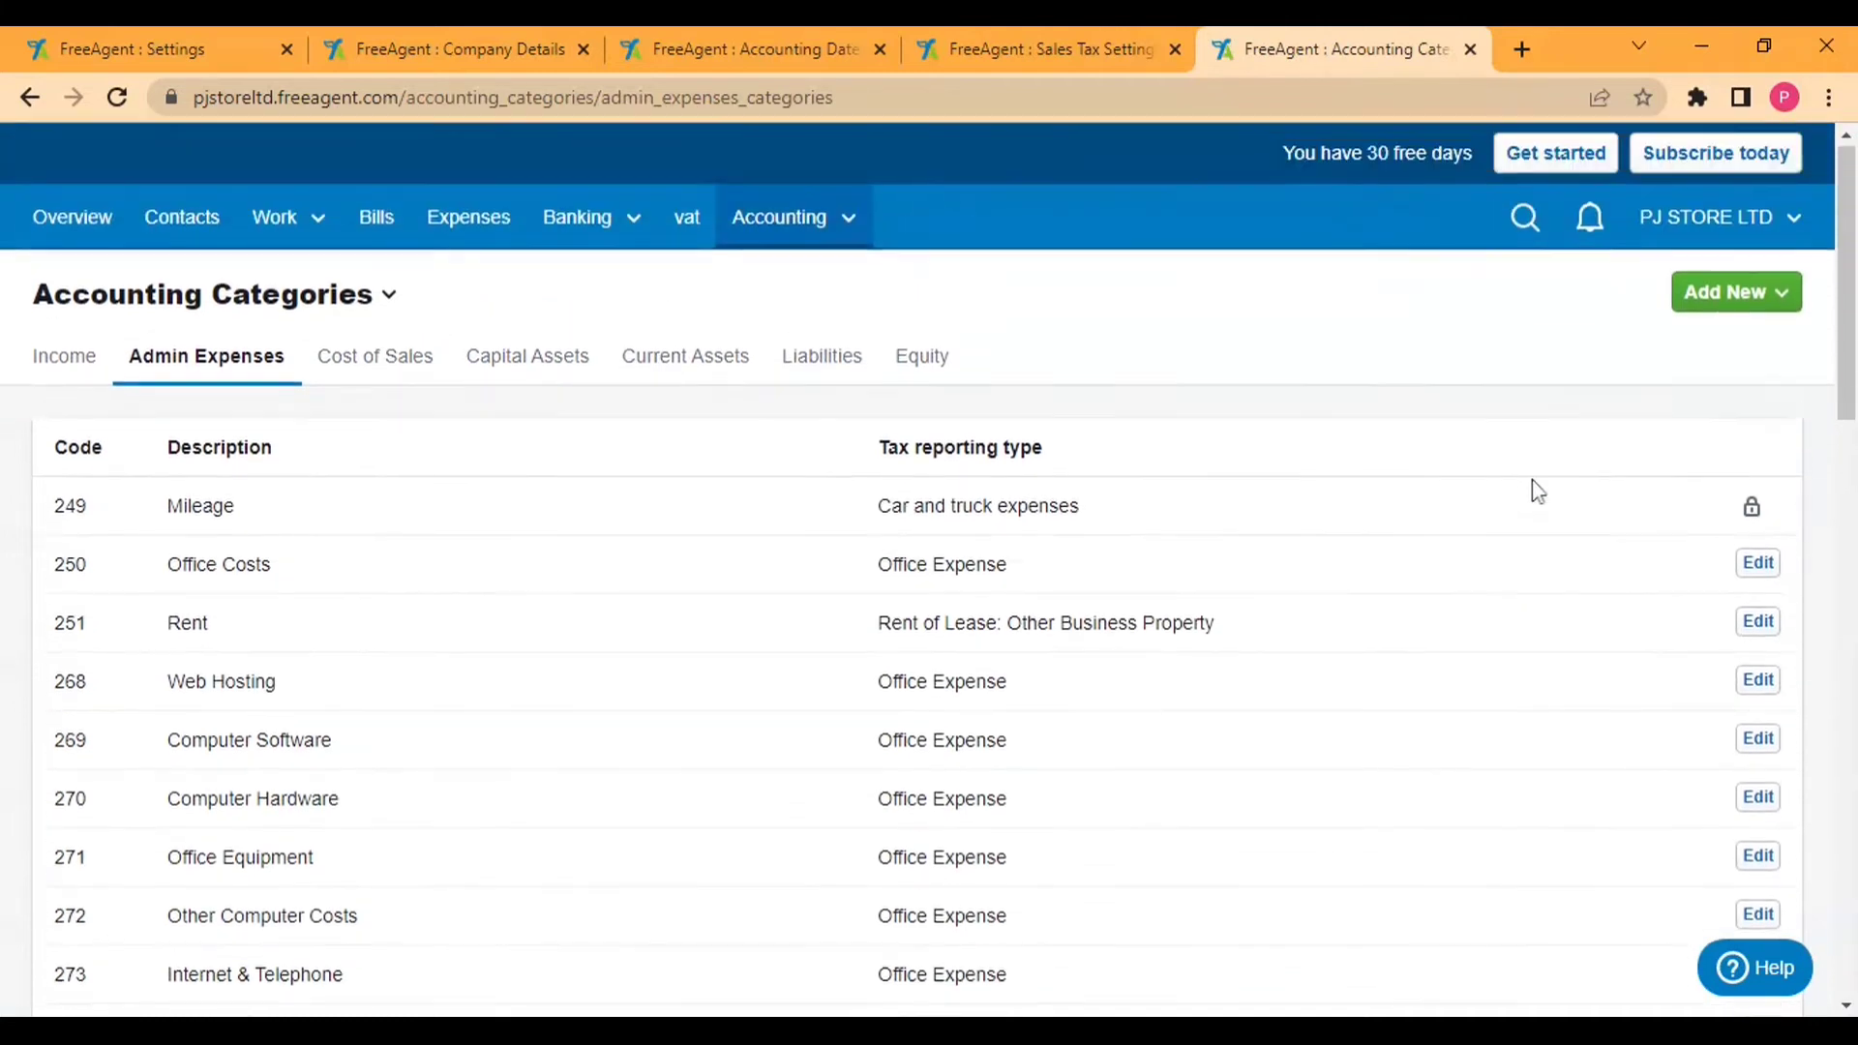
# Create an Admin Expenses category "Audit Fees" with nominal code 200, tax return box Legal and Professional Services, allowable for tax
pyautogui.click(1737, 293)
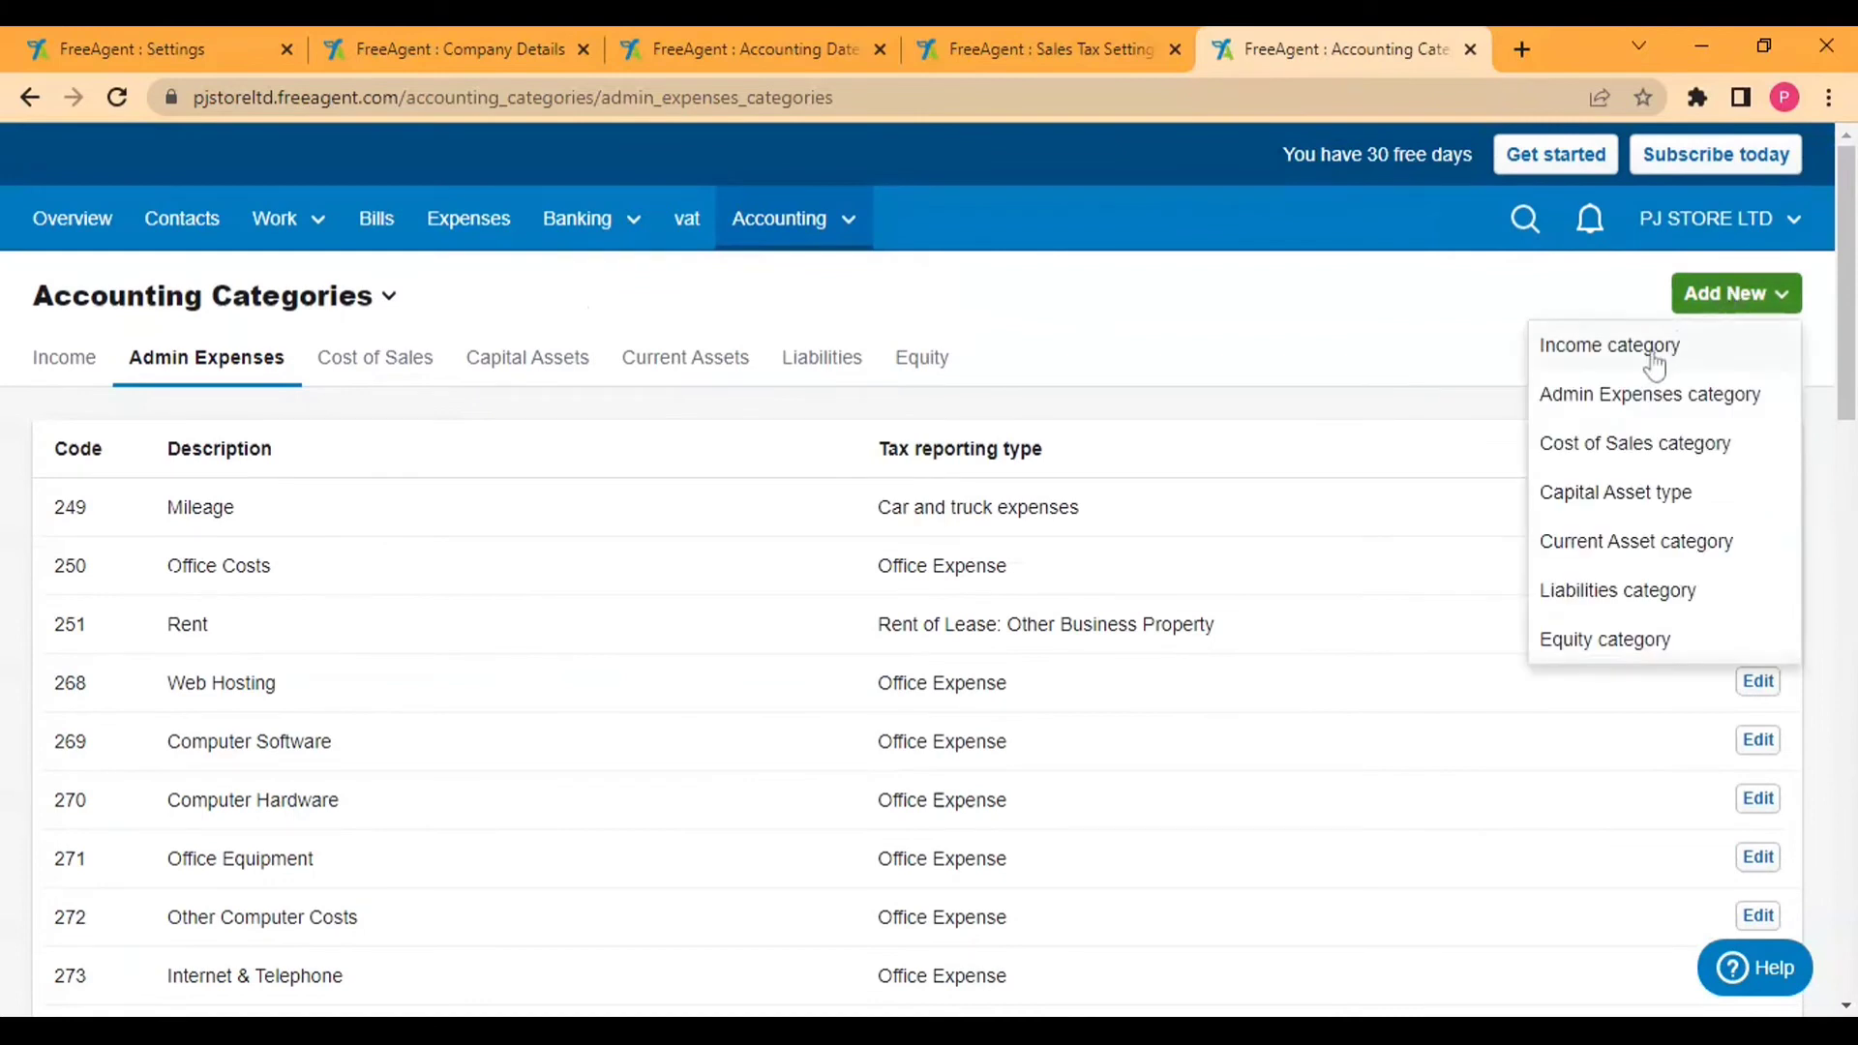
pyautogui.click(1638, 417)
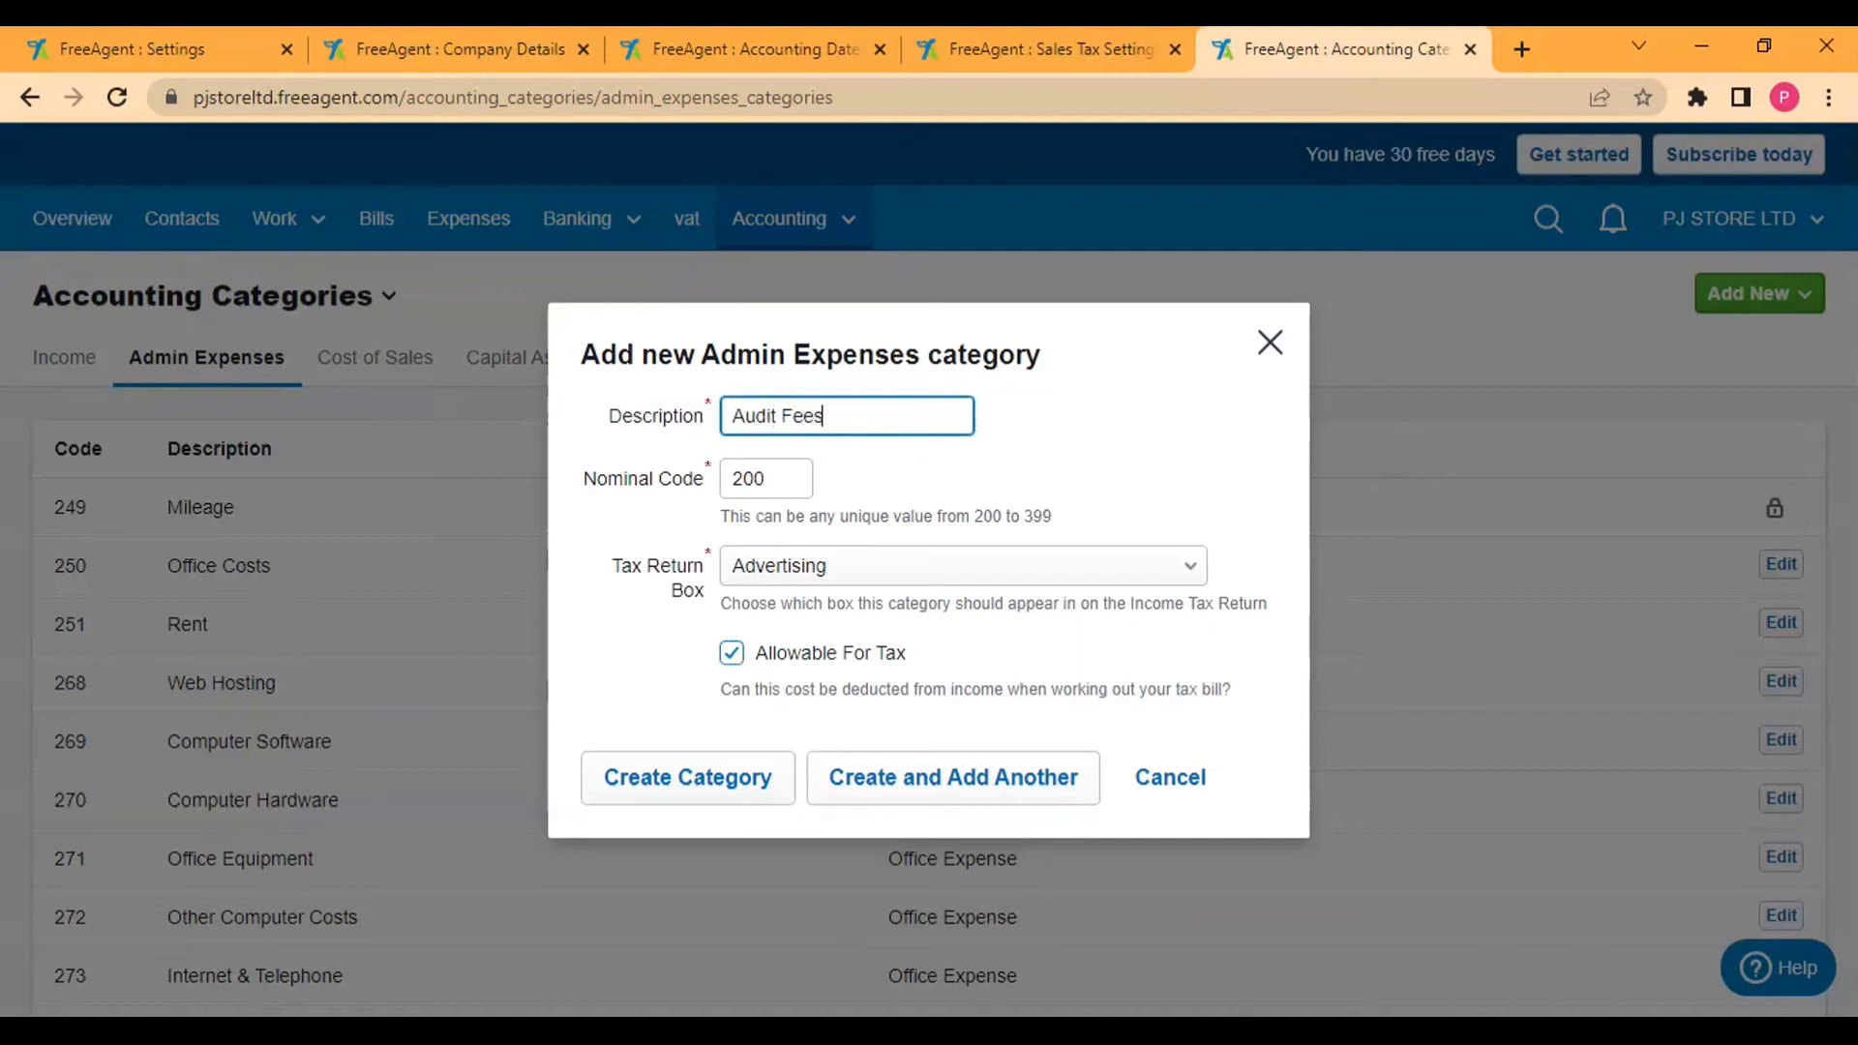
pyautogui.click(763, 571)
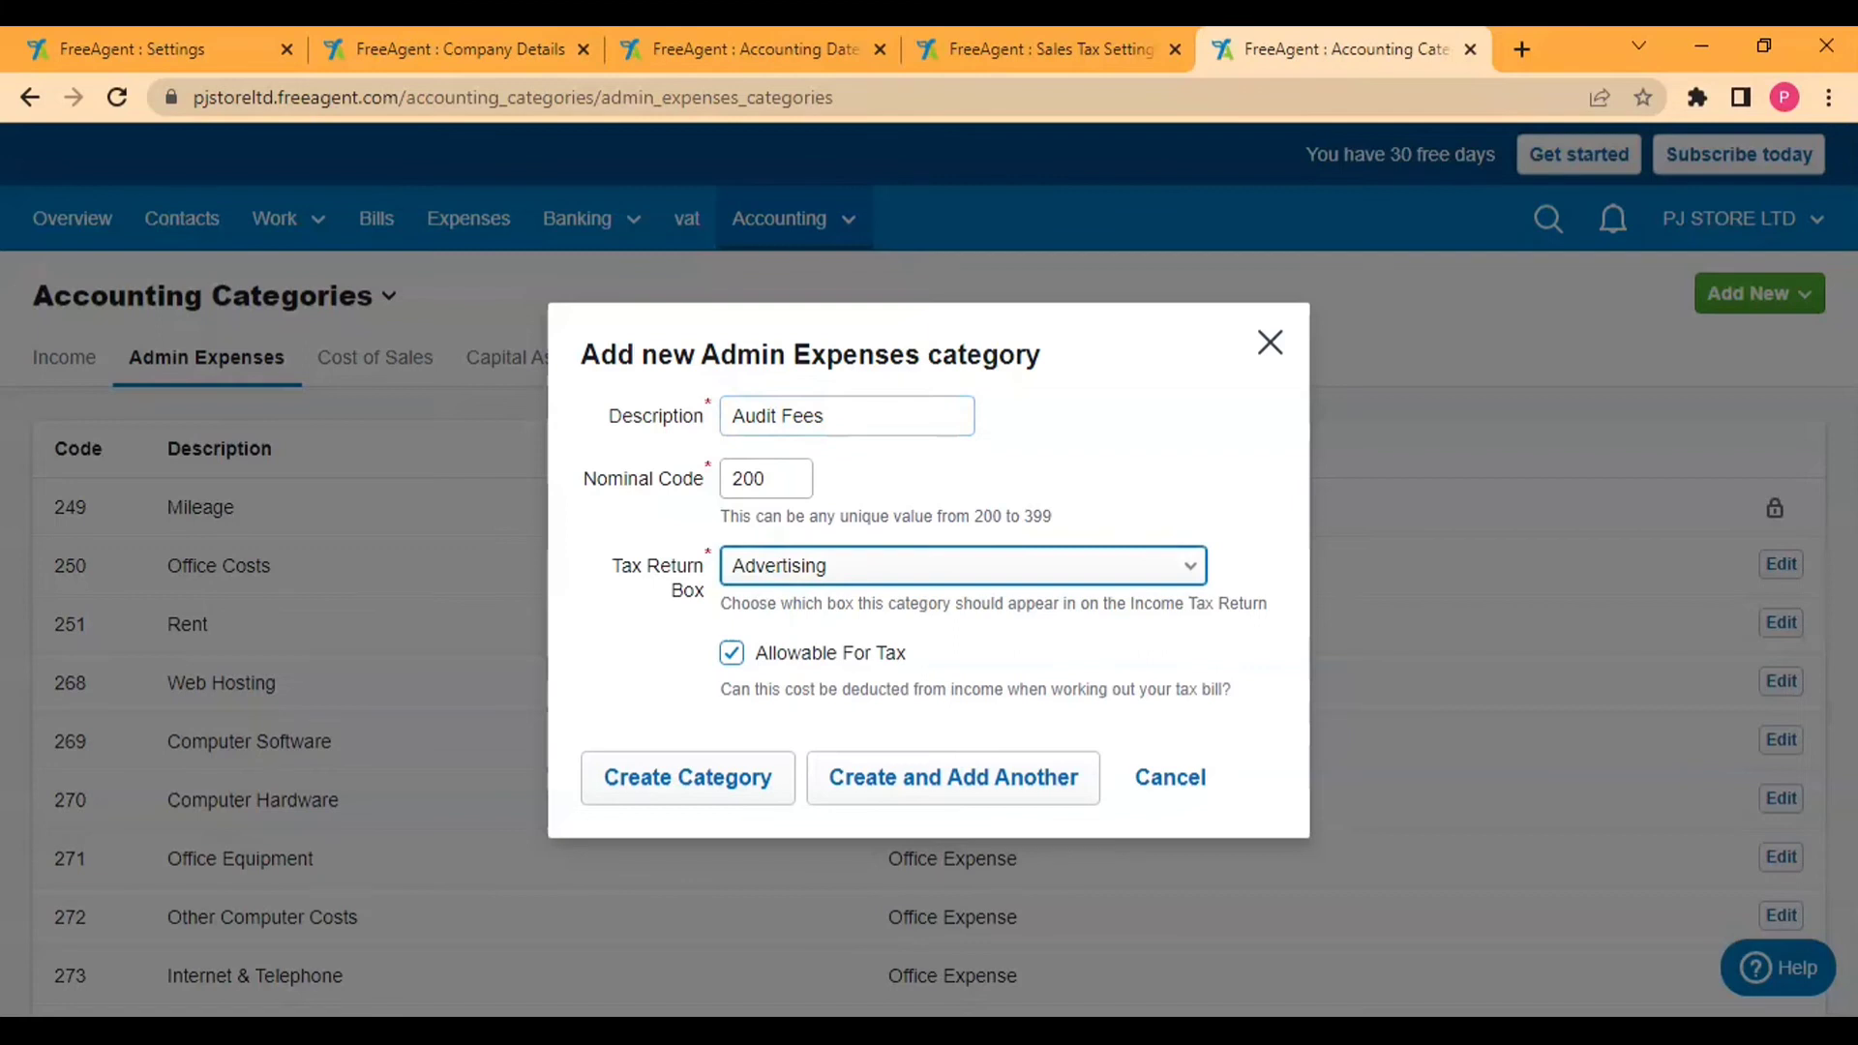
pyautogui.click(908, 561)
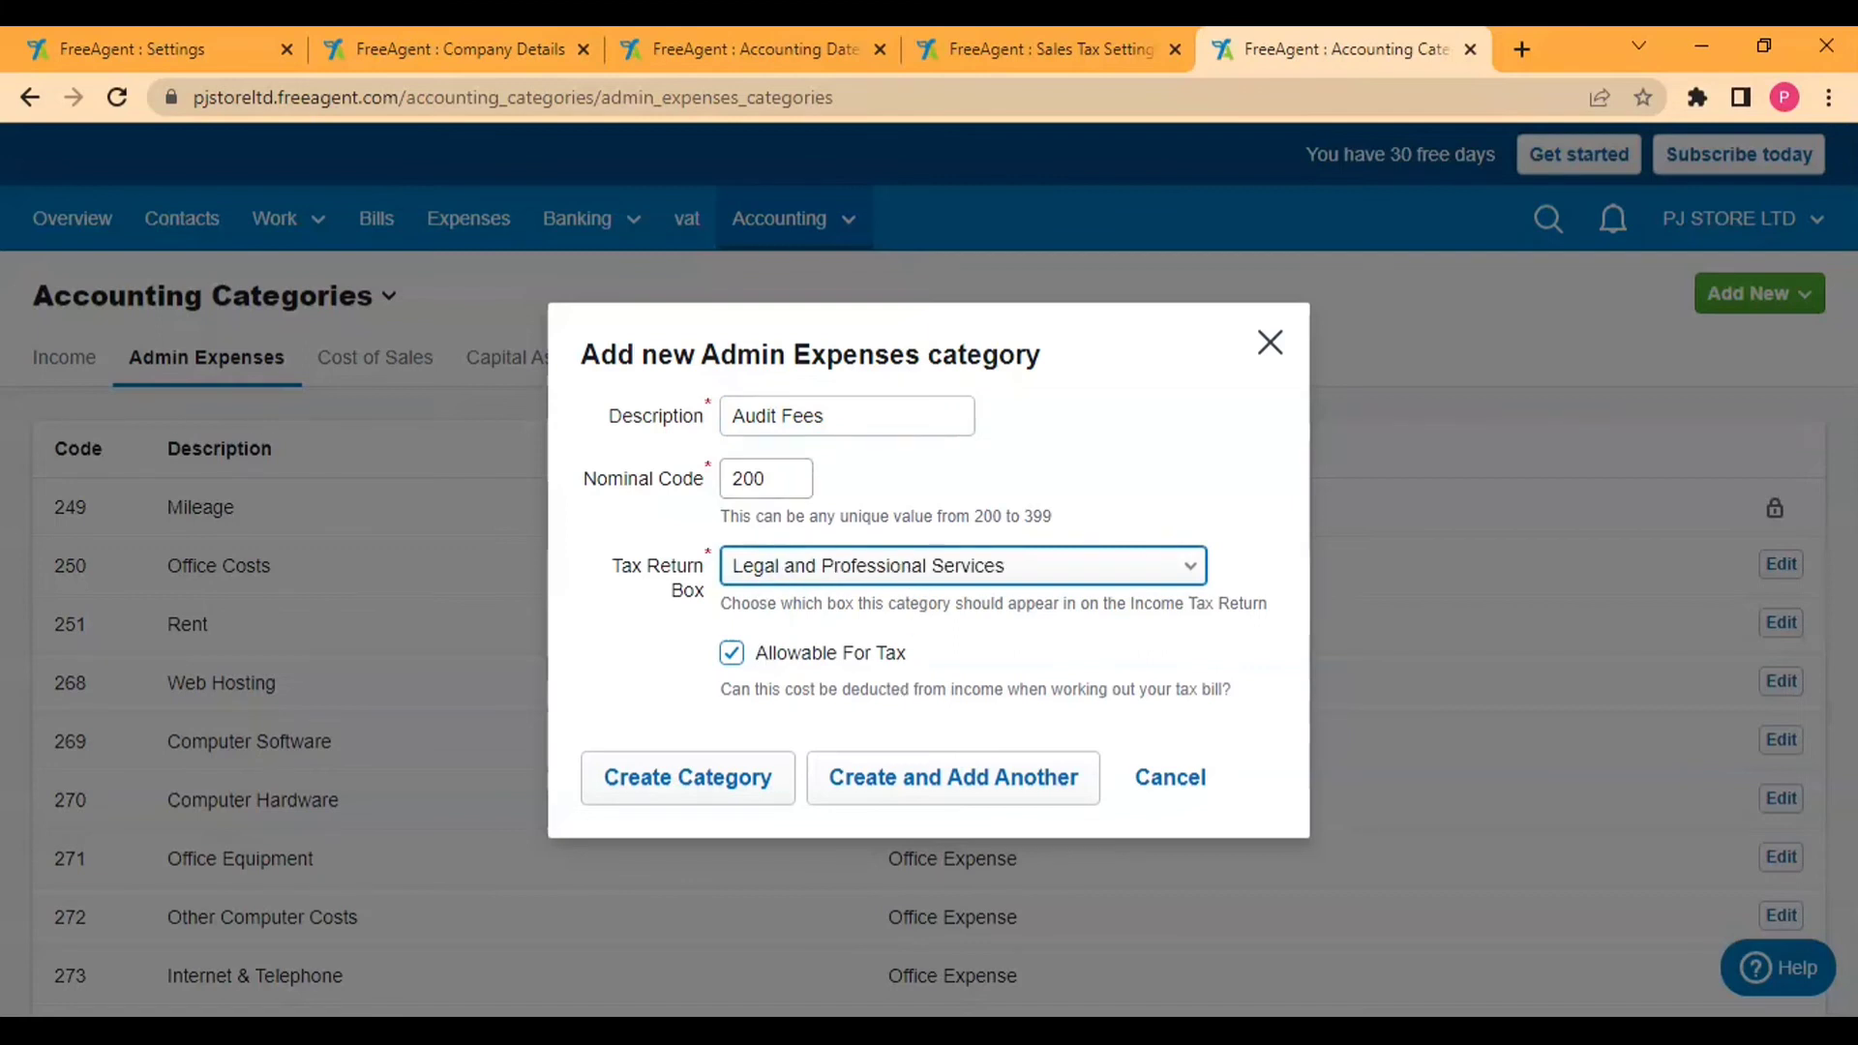
pyautogui.click(771, 785)
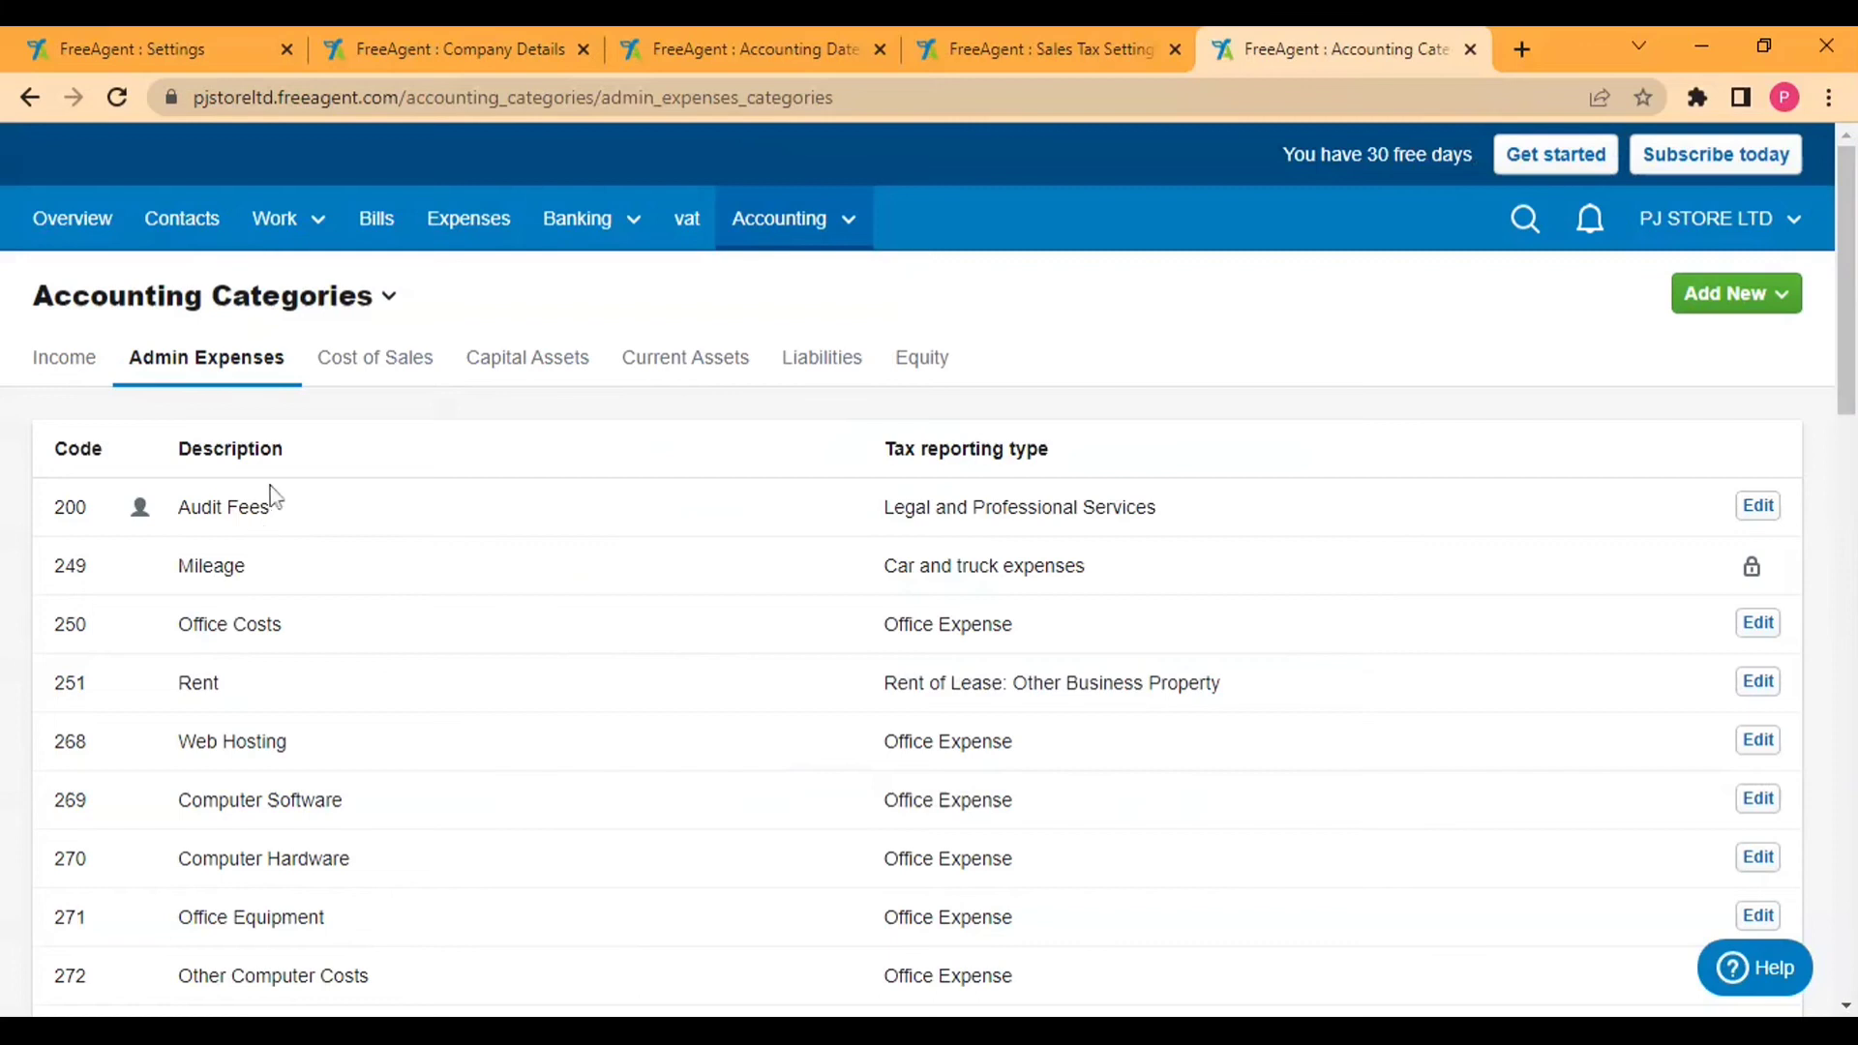
pyautogui.moveTo(182, 519); pyautogui.dragTo(281, 516)
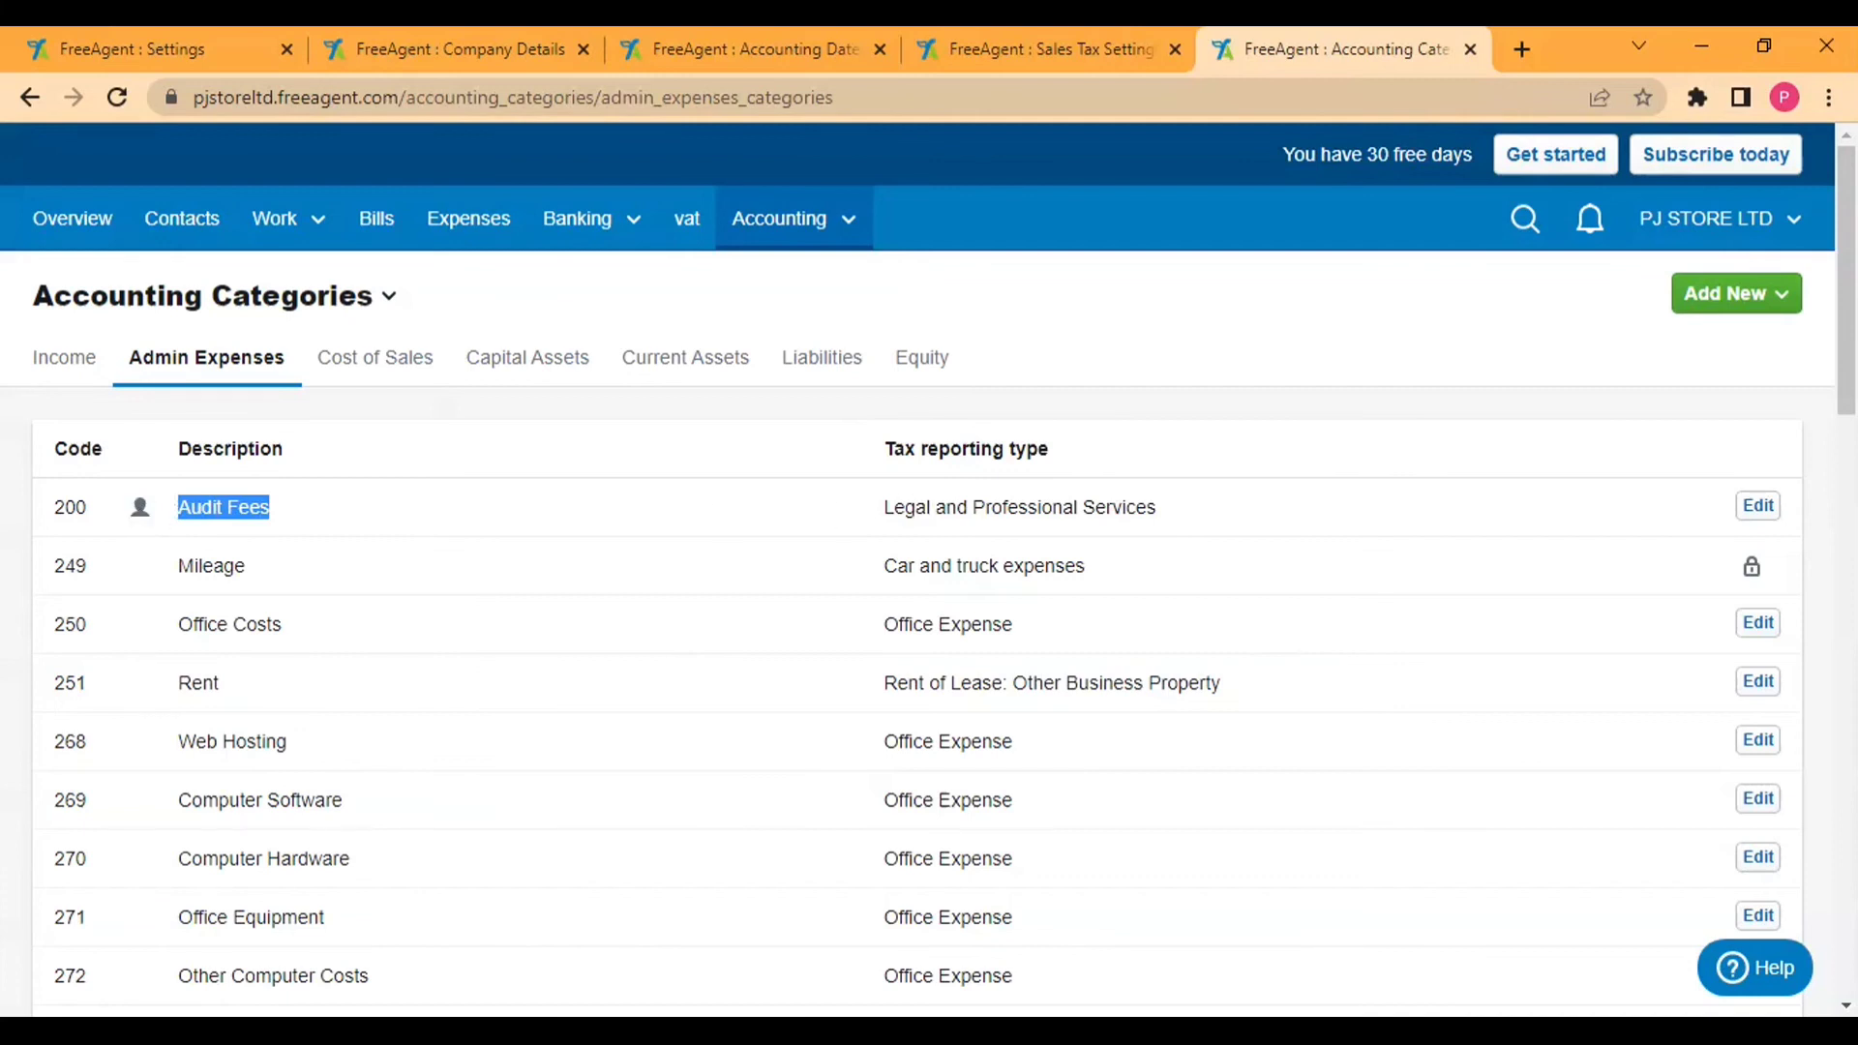
# Examine the edit form of the Rent admin expenses category, including its nominal code, and leave it without saving
pyautogui.scroll(-3, 1613, 644)
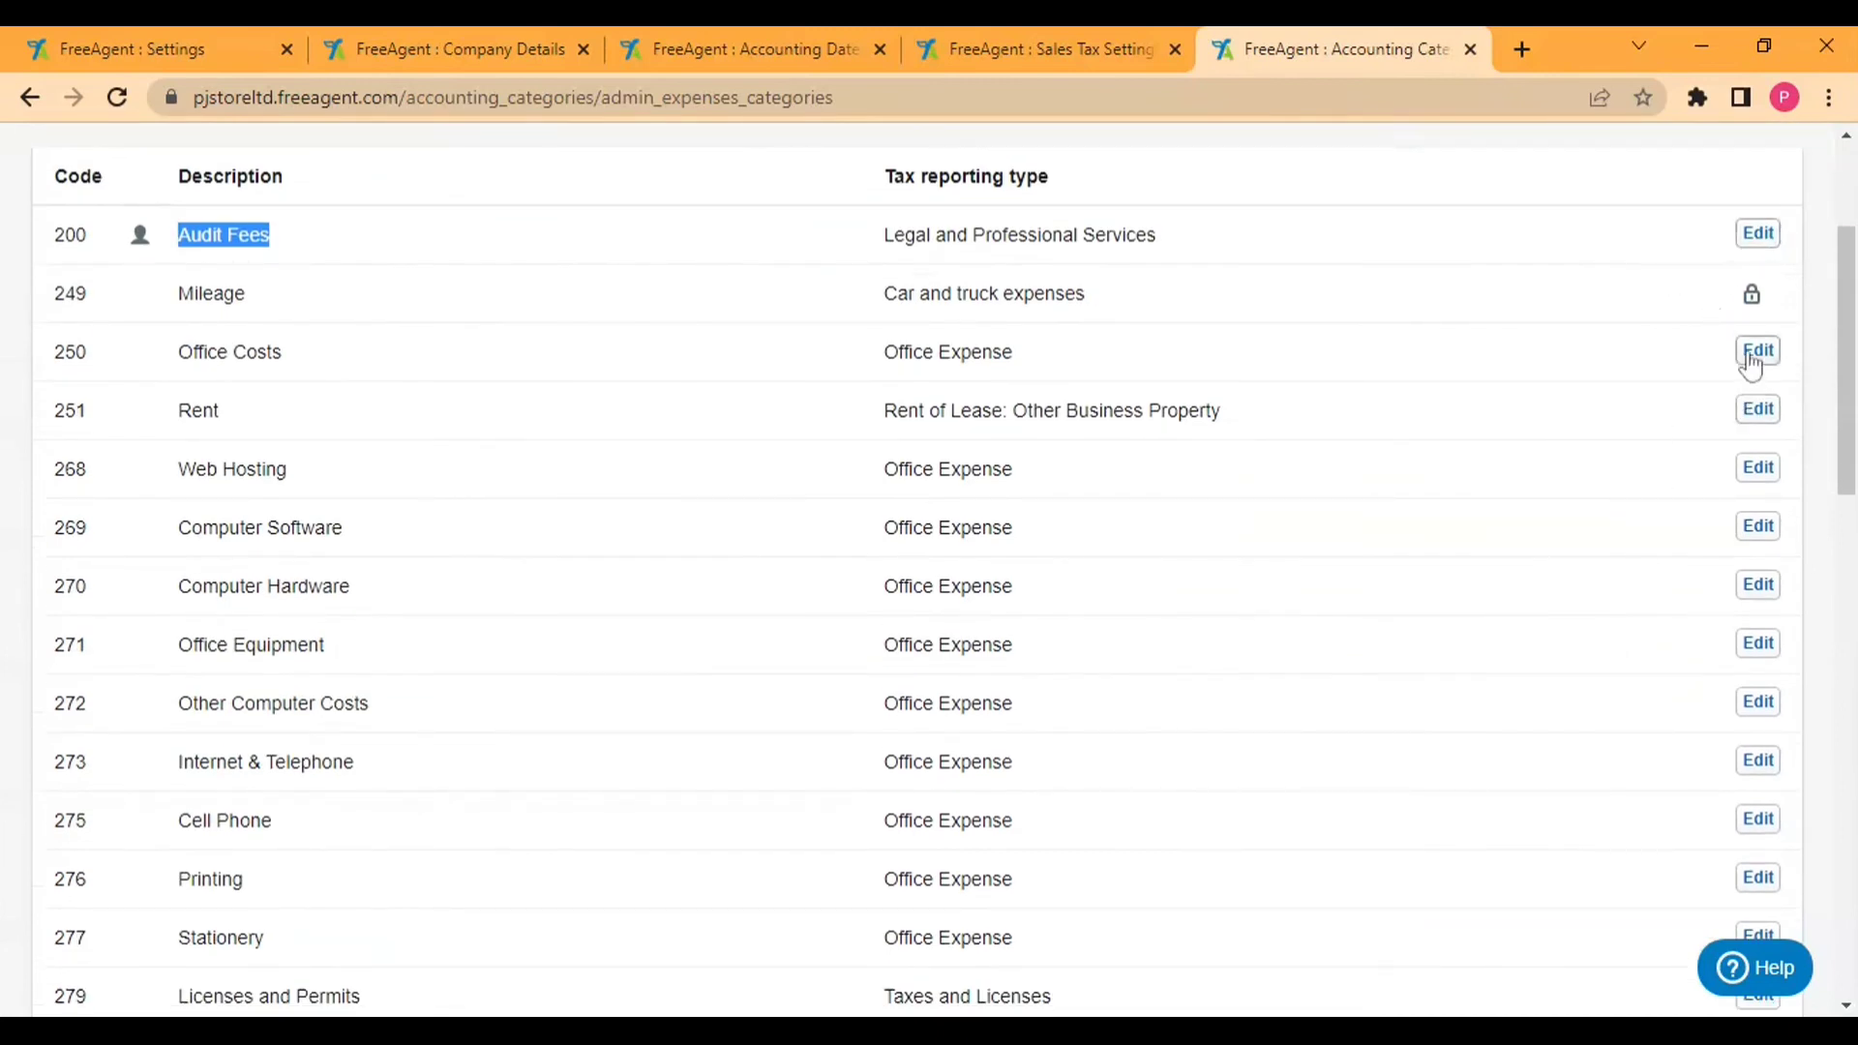
pyautogui.click(1758, 410)
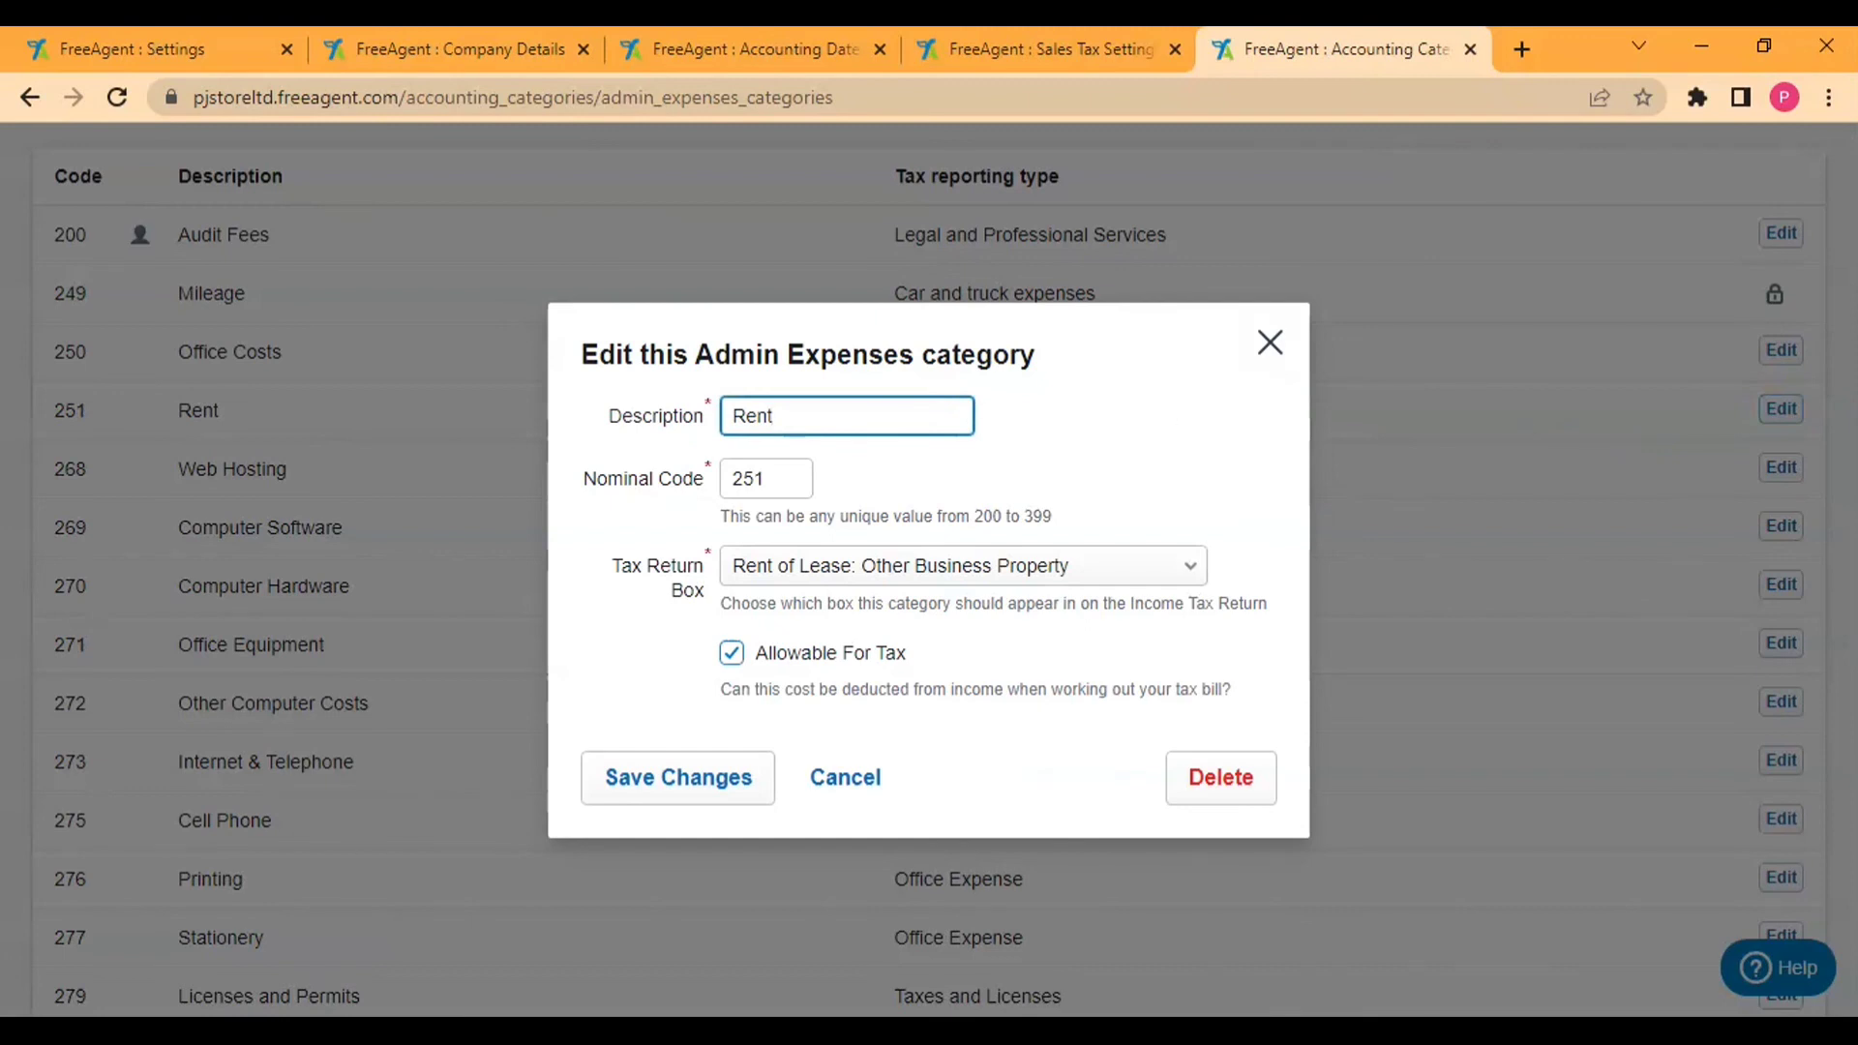
pyautogui.click(786, 471)
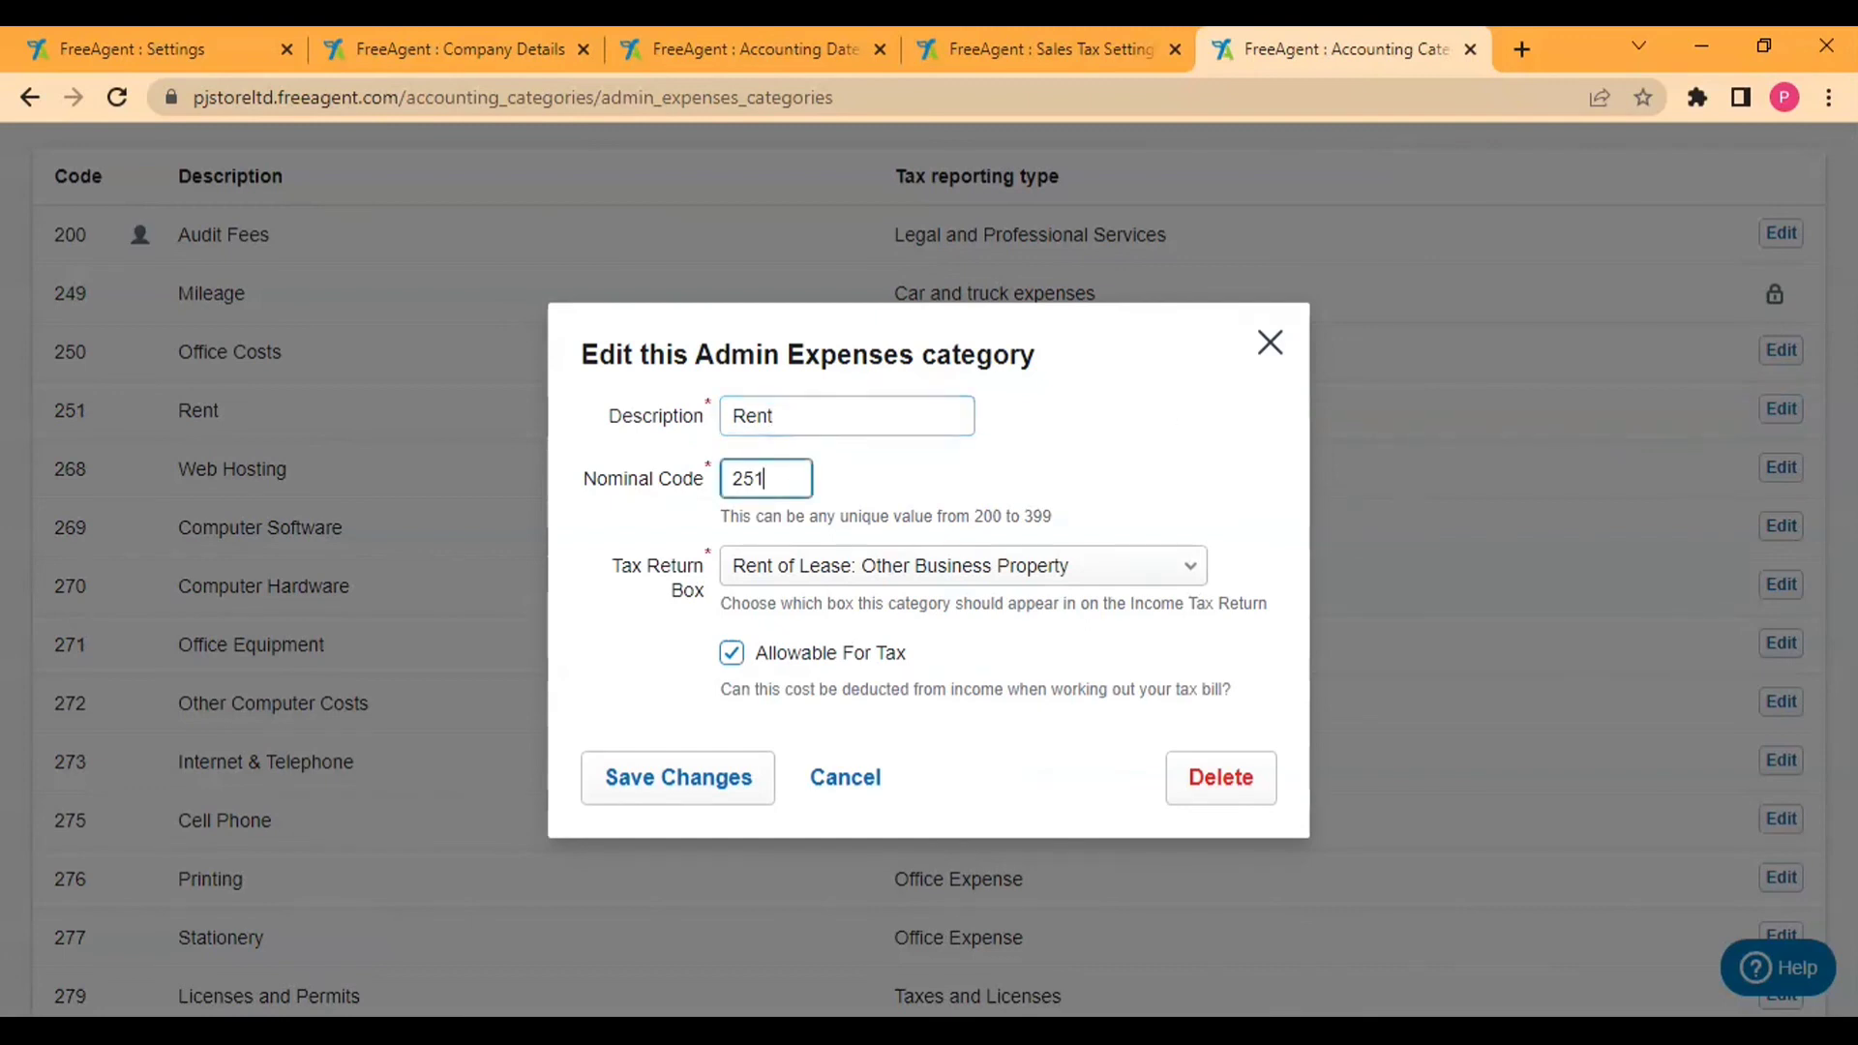
pyautogui.click(830, 777)
pyautogui.scroll(3, 1258, 581)
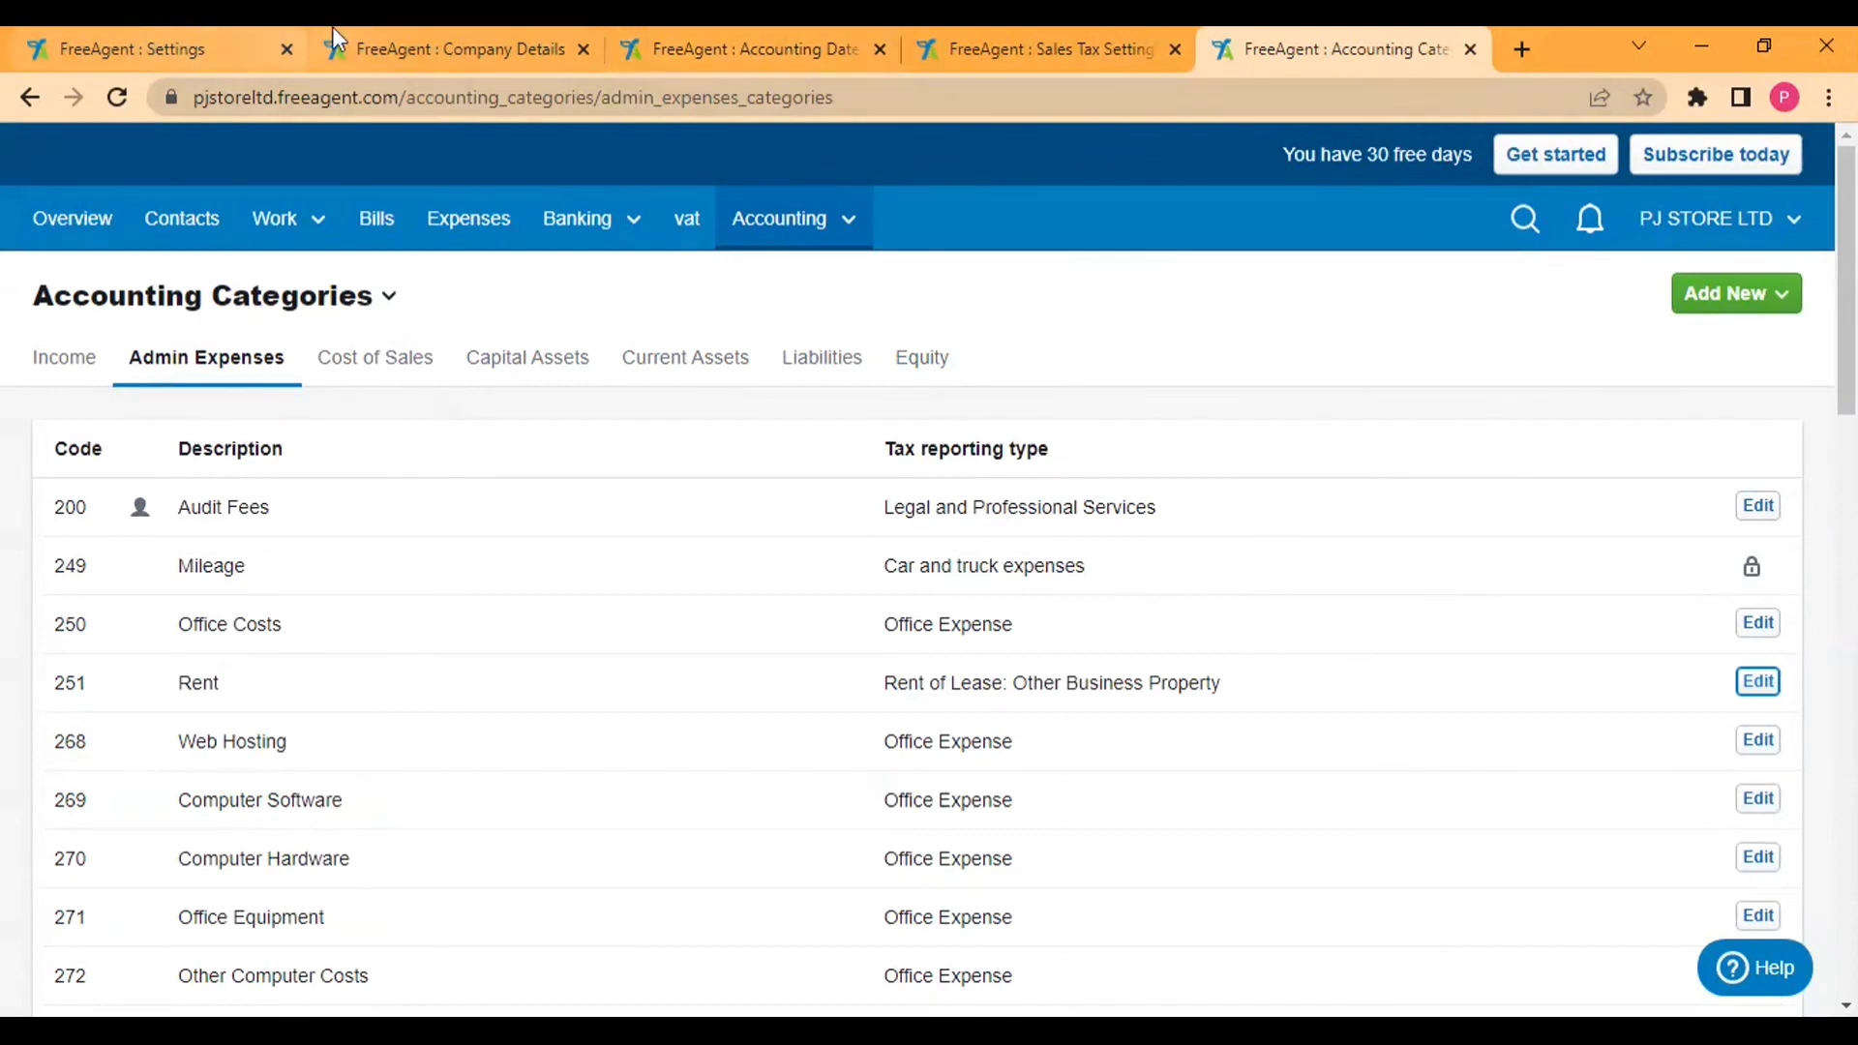
# Review the company Overview page, from cashflow through invoices and banking to expenses and profit and loss
pyautogui.click(199, 43)
pyautogui.click(71, 232)
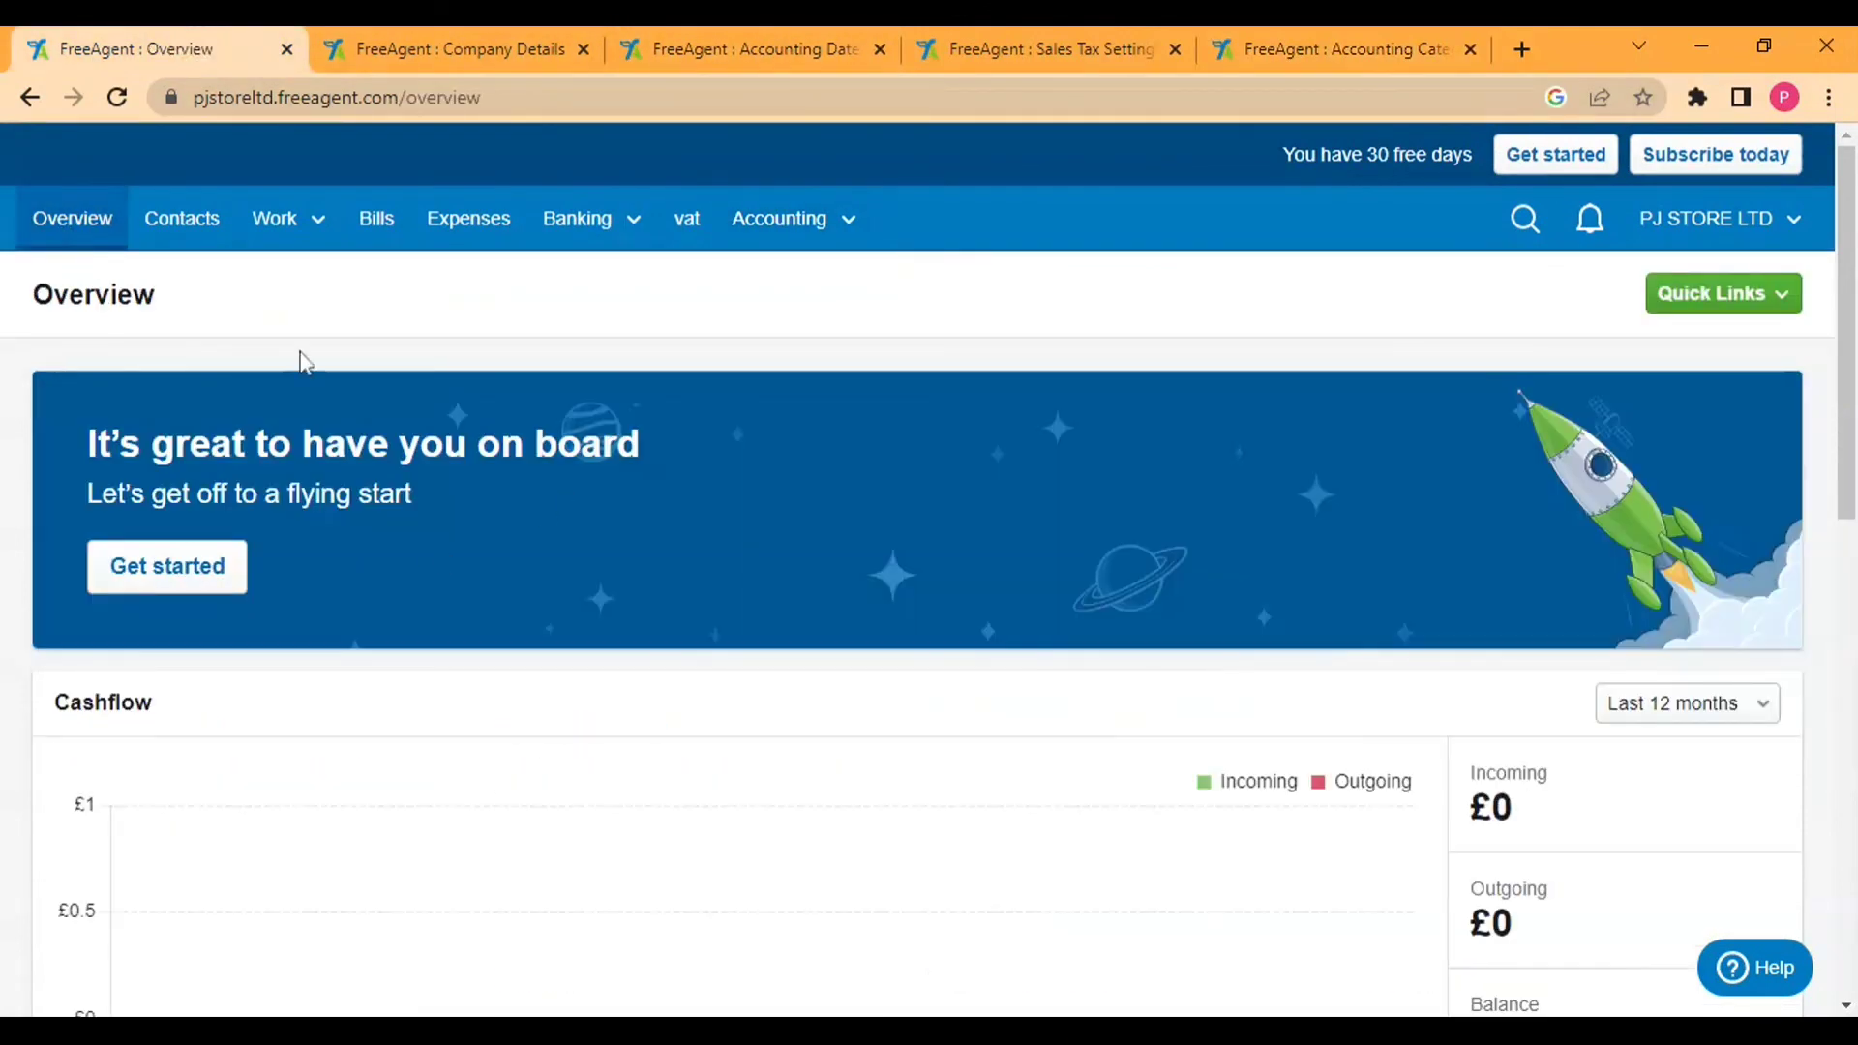
pyautogui.scroll(-7, 610, 534)
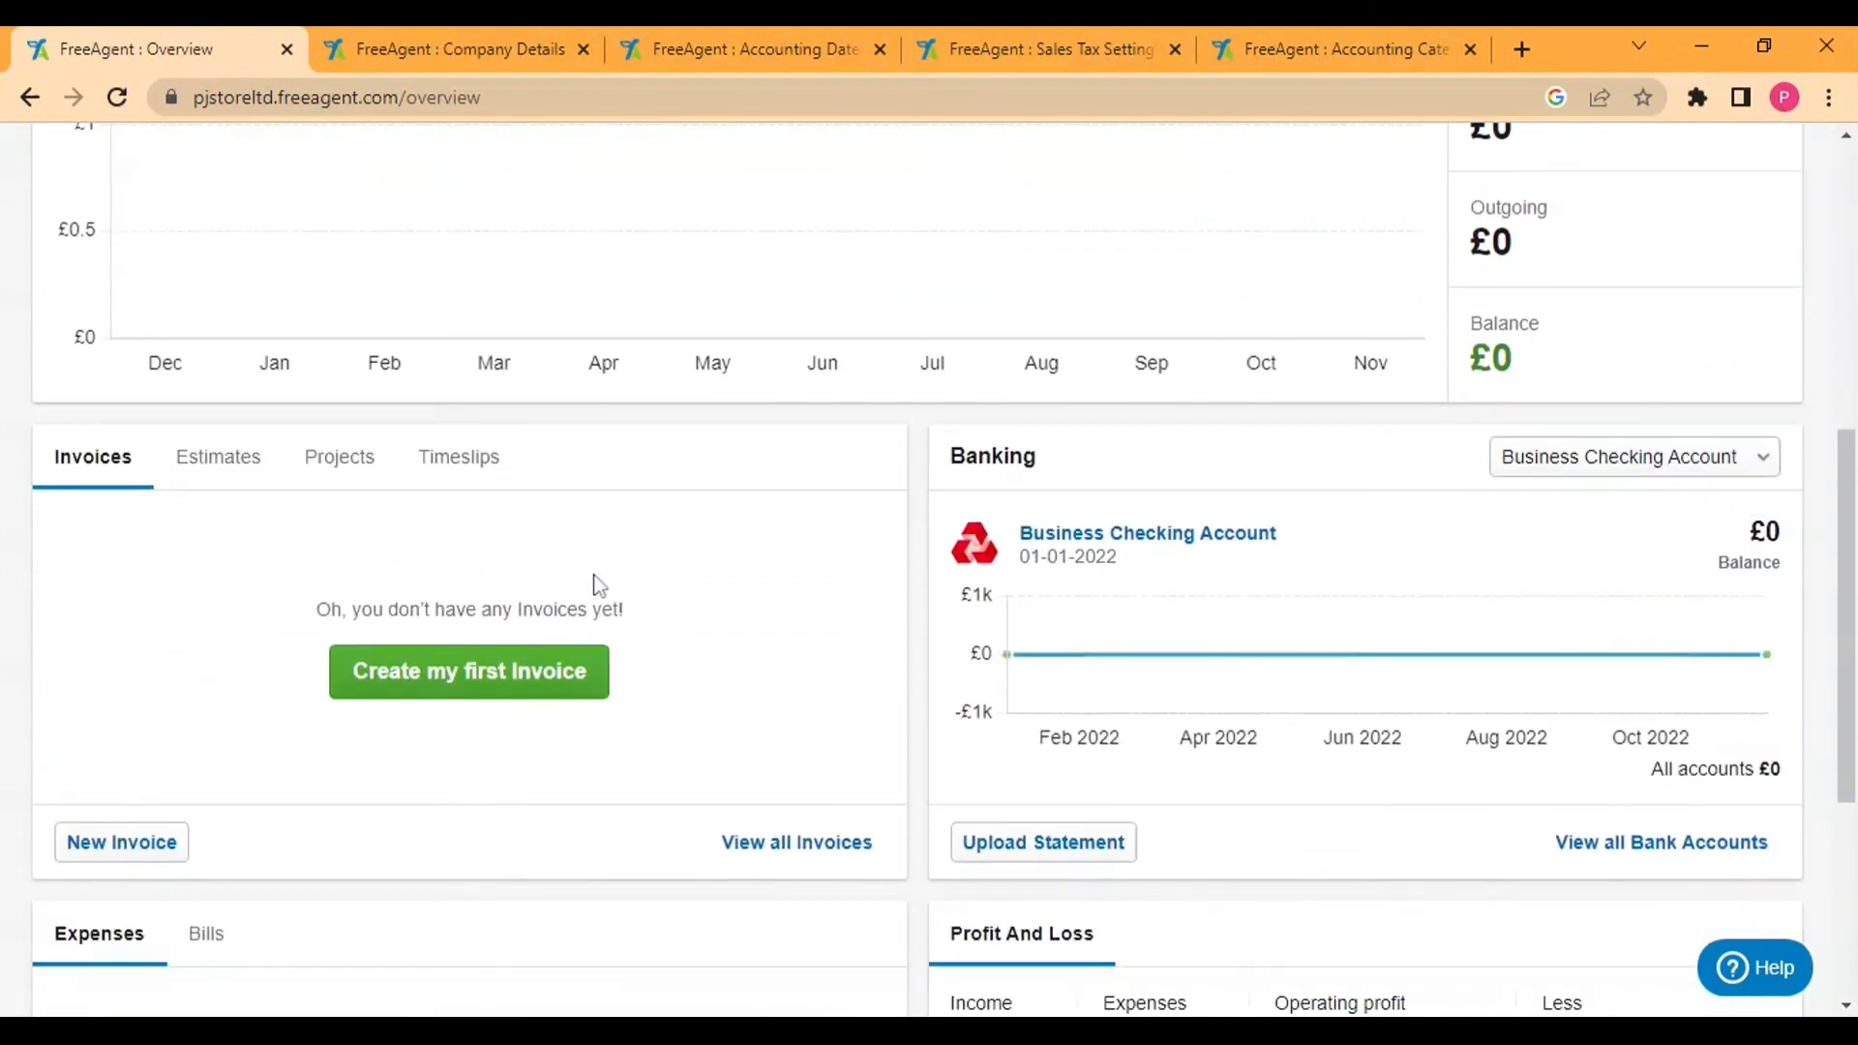
pyautogui.scroll(-4, 599, 578)
pyautogui.scroll(11, 596, 578)
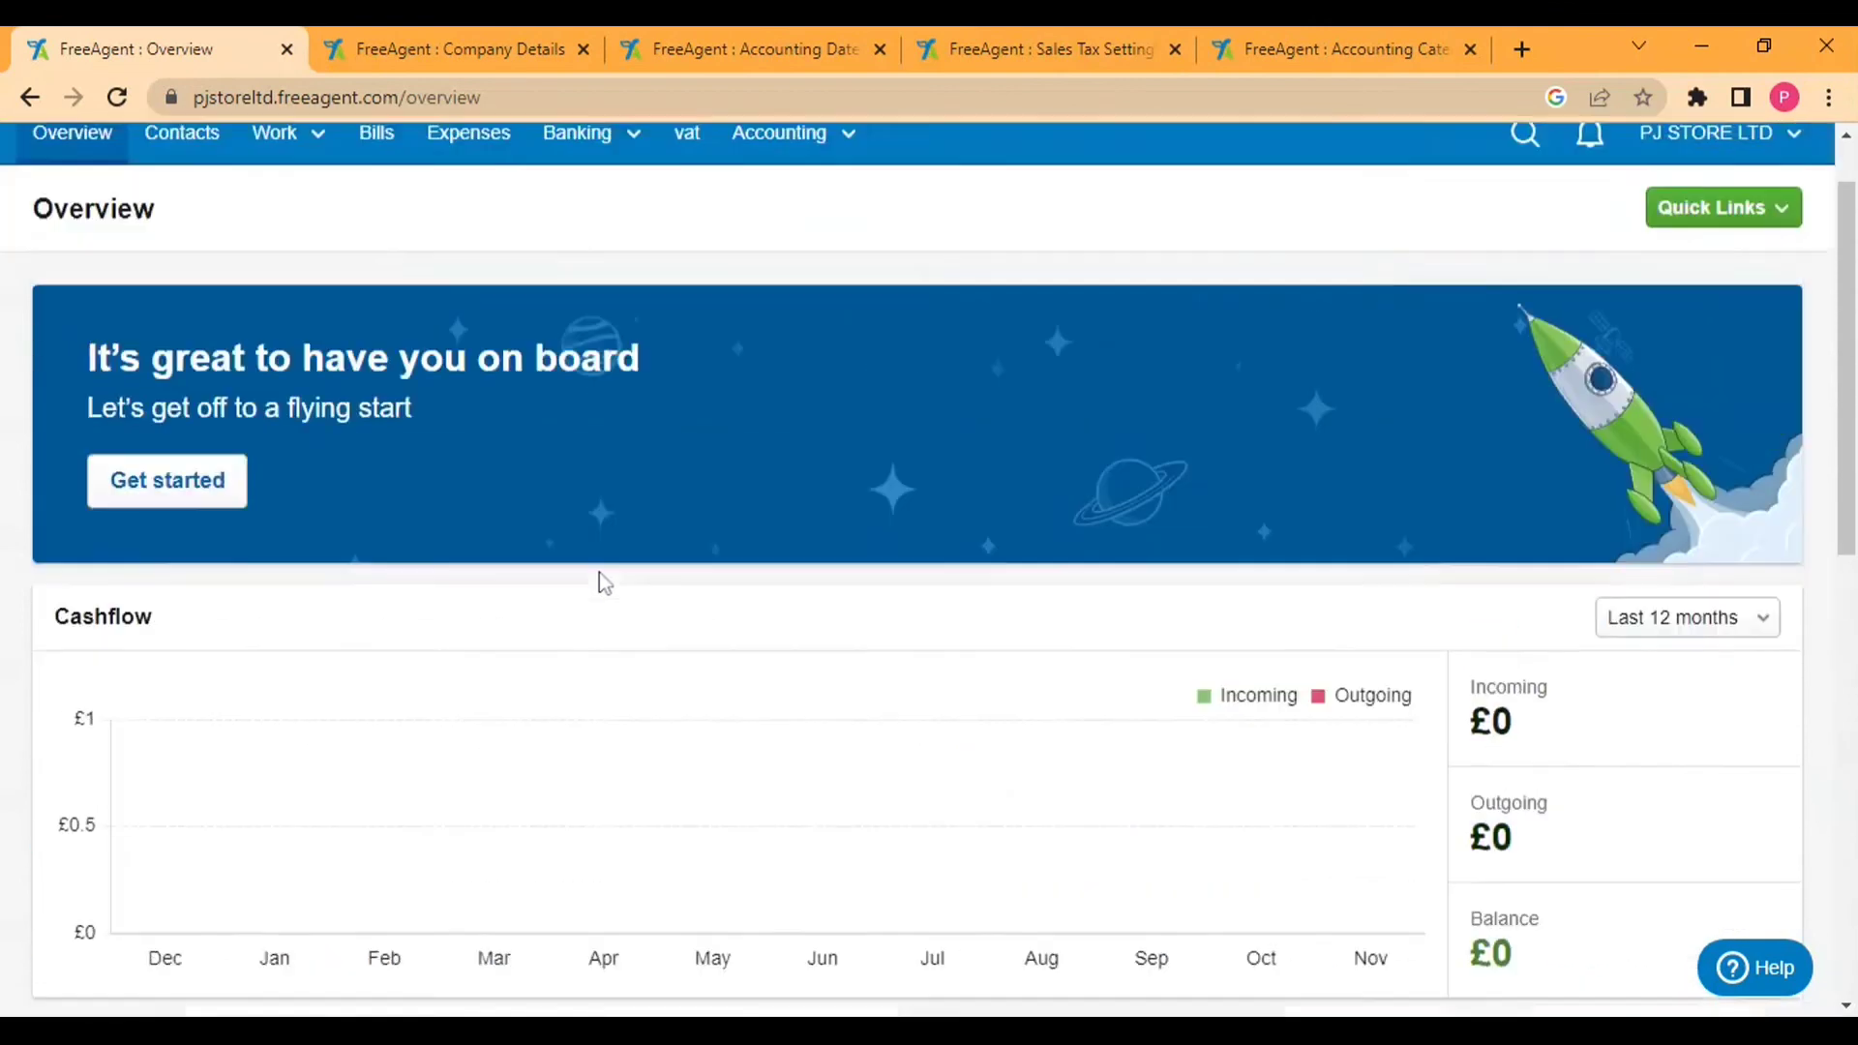